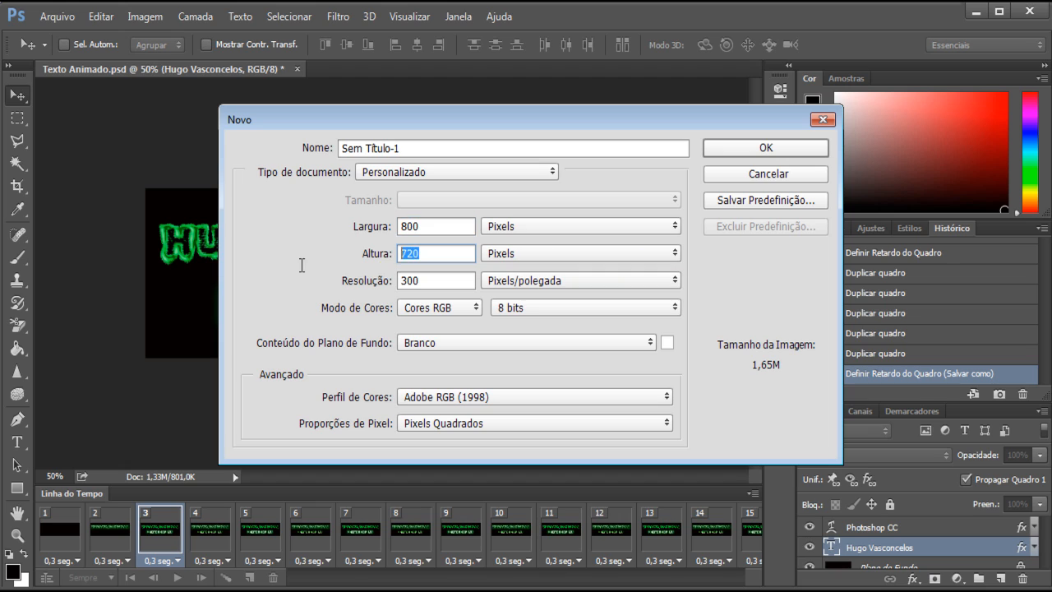
Create a new document named Padrão with its height set to 800 pixels, and hide the timeline.
{"action": "type", "text": "800"}
{"action": "left_click", "coordinate": [401, 148]}
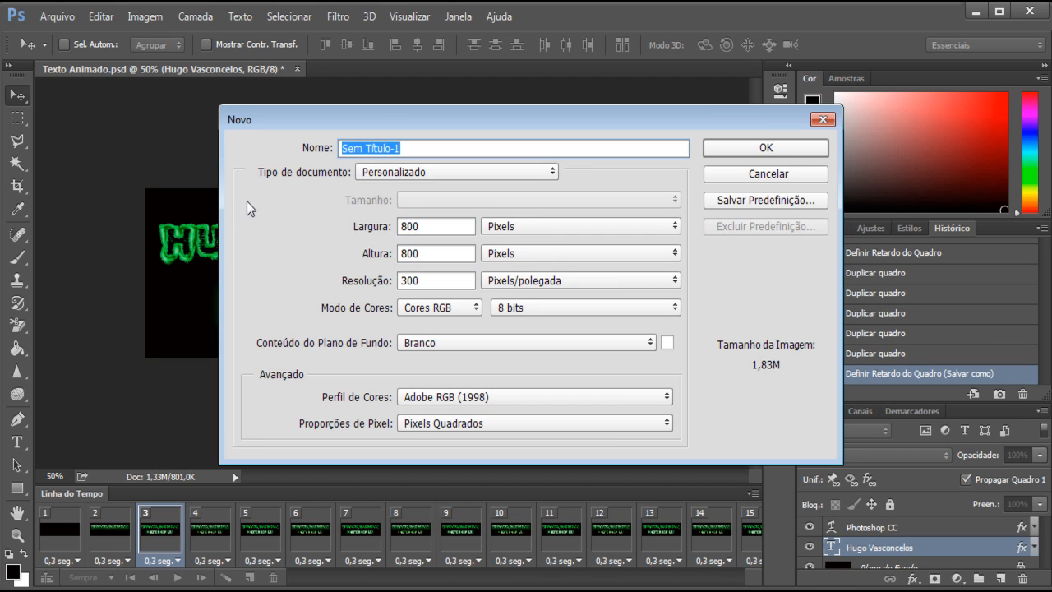
{"action": "type", "text": "Padr"}
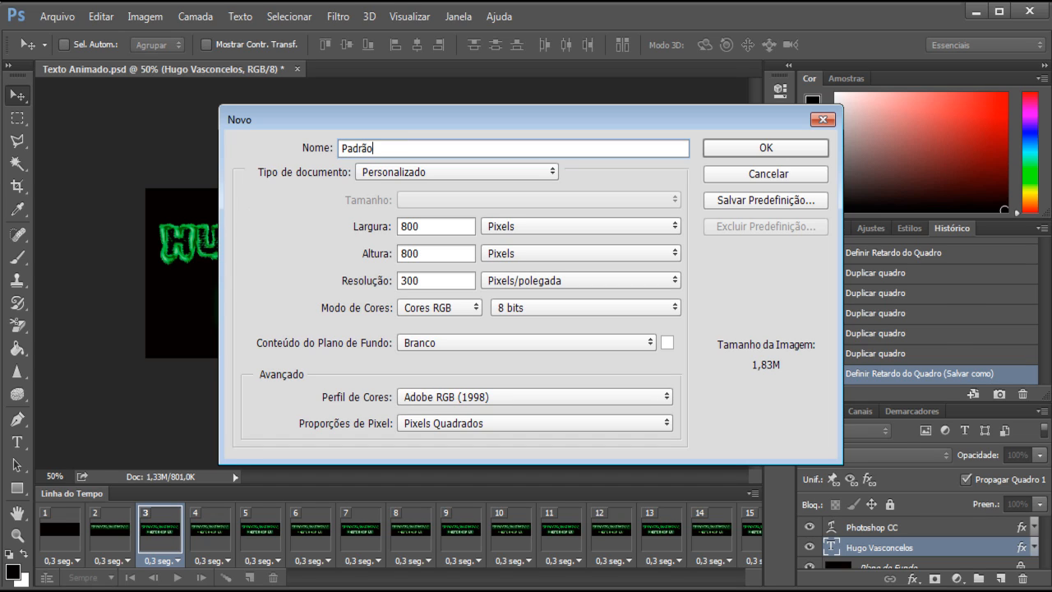
{"action": "type", "text": "ão"}
{"action": "left_click", "coordinate": [738, 152]}
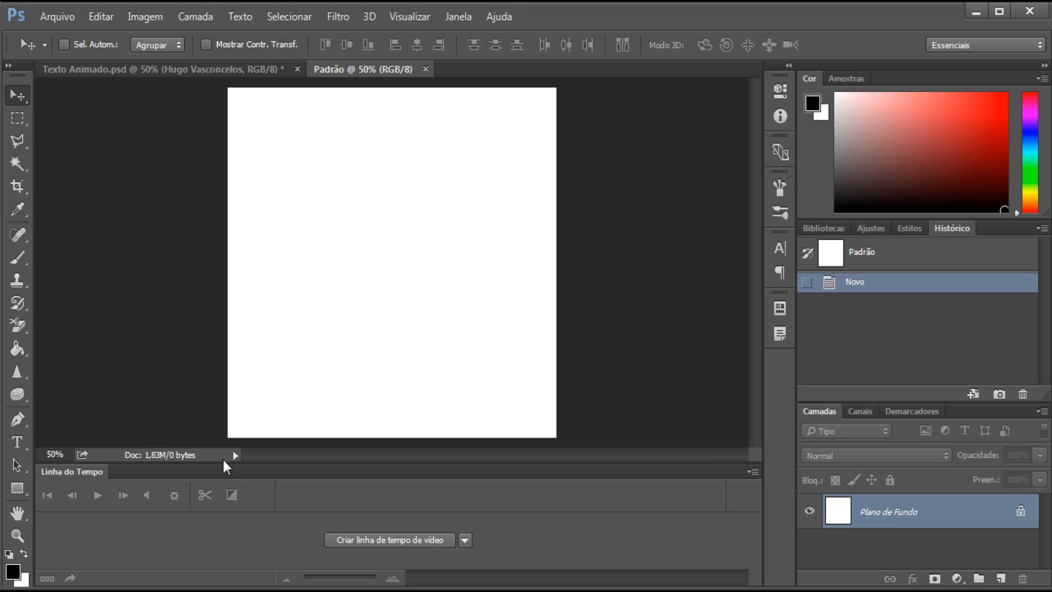
{"action": "left_click", "coordinate": [457, 17]}
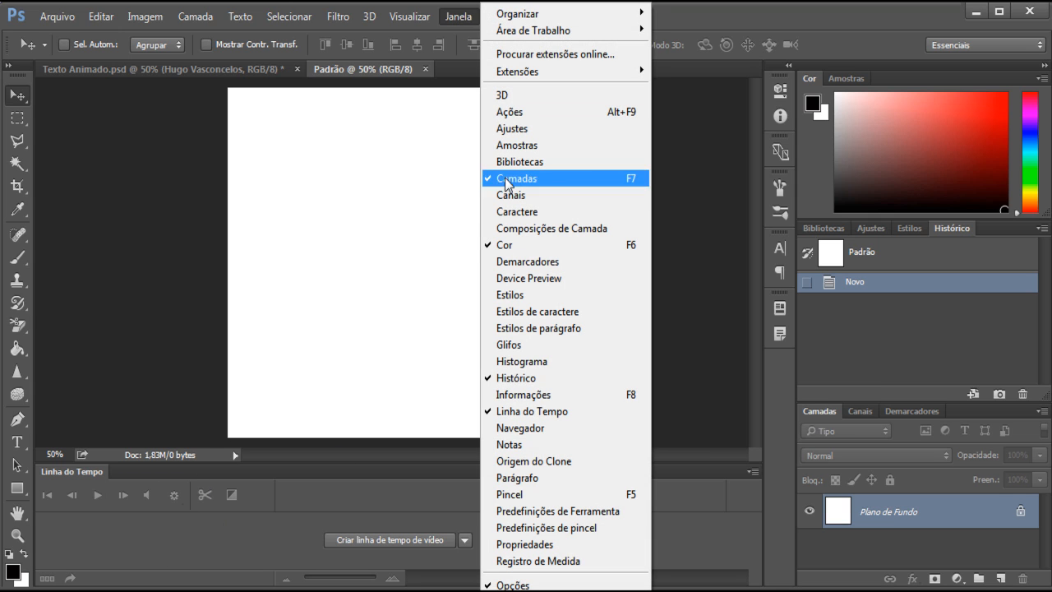
{"action": "left_click", "coordinate": [528, 415]}
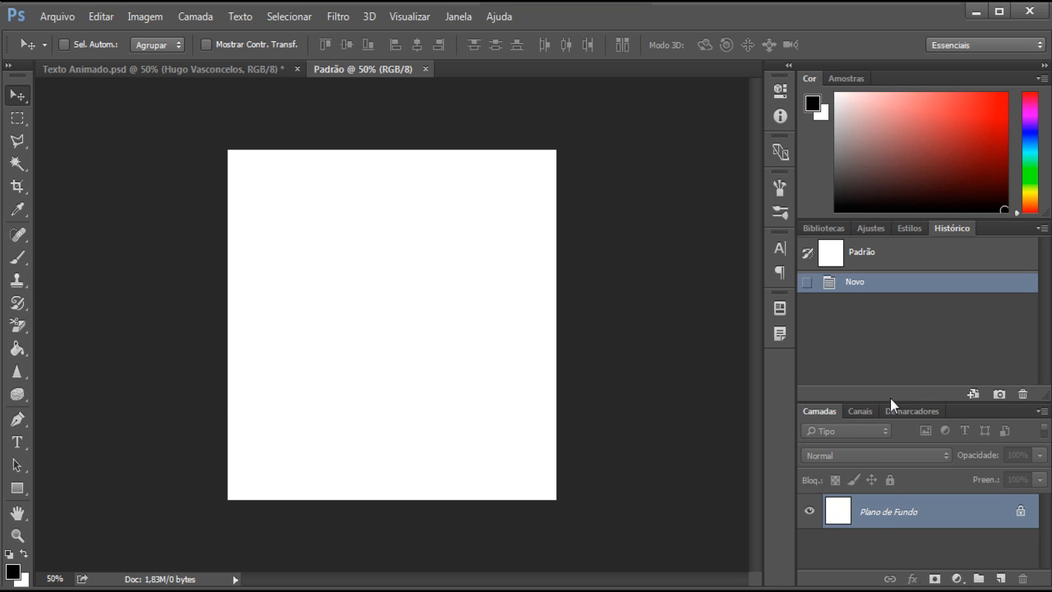
Activate the Pattern Stamp tool and examine the patterns available for it.
{"action": "left_click_drag", "start_coordinate": [17, 280], "coordinate": [65, 298]}
{"action": "left_click", "coordinate": [66, 297]}
{"action": "left_click", "coordinate": [44, 50]}
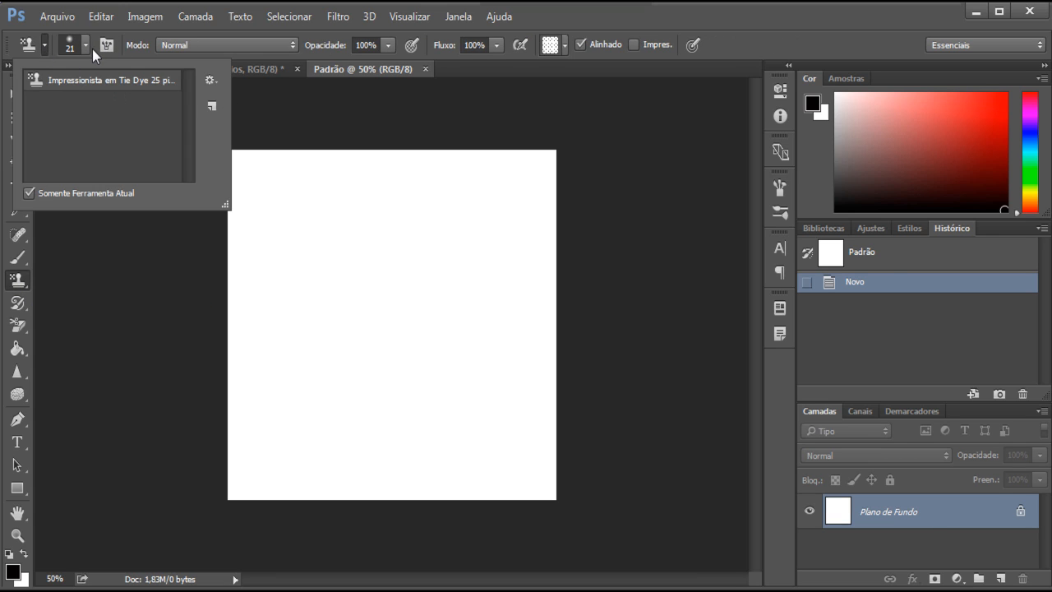
{"action": "left_click", "coordinate": [36, 47]}
{"action": "right_click", "coordinate": [18, 279]}
{"action": "left_click", "coordinate": [109, 295]}
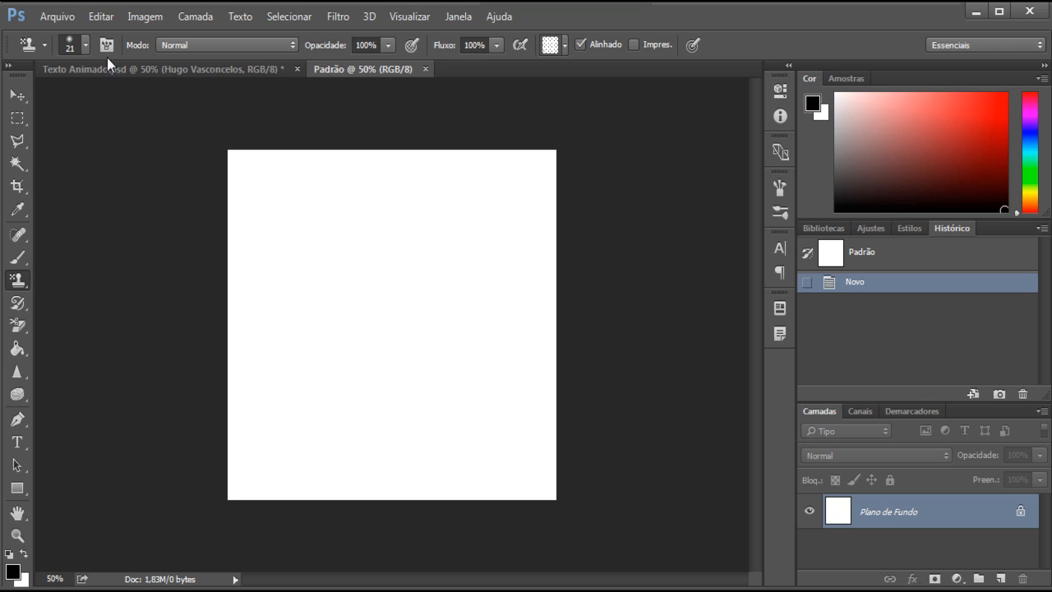
{"action": "left_click", "coordinate": [564, 46]}
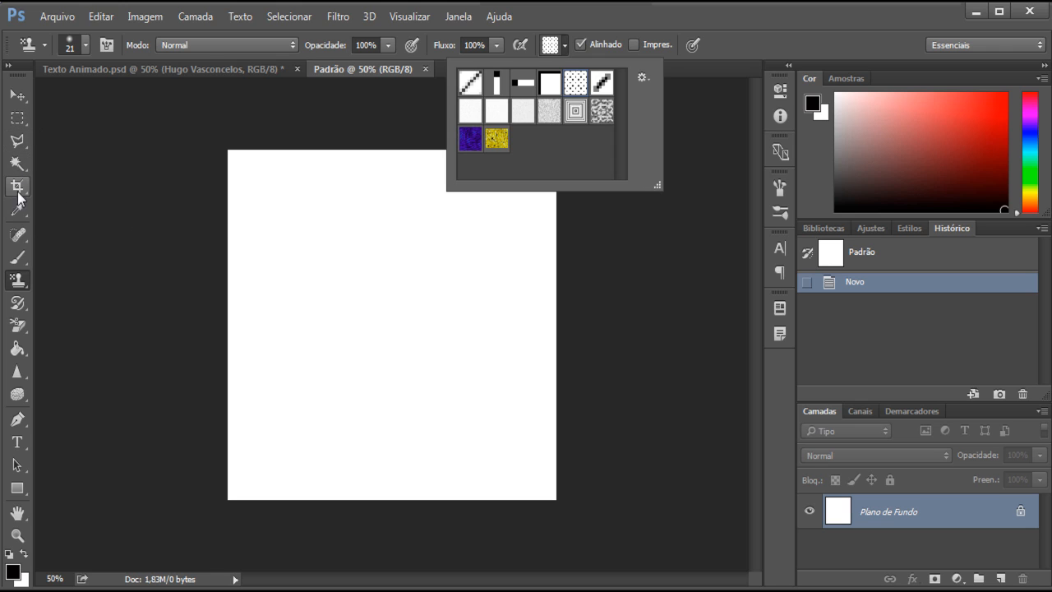
Activate the Brush tool and replace its brush presets with the Pincéis de Efeito Especial set.
{"action": "left_click", "coordinate": [22, 236]}
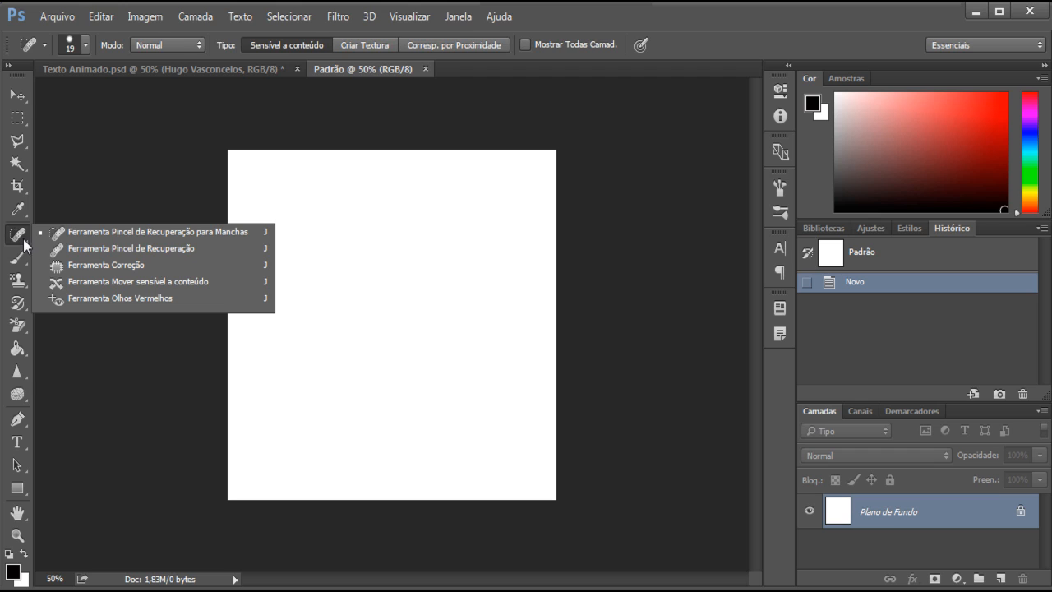
{"action": "left_click", "coordinate": [17, 257]}
{"action": "left_click", "coordinate": [90, 249]}
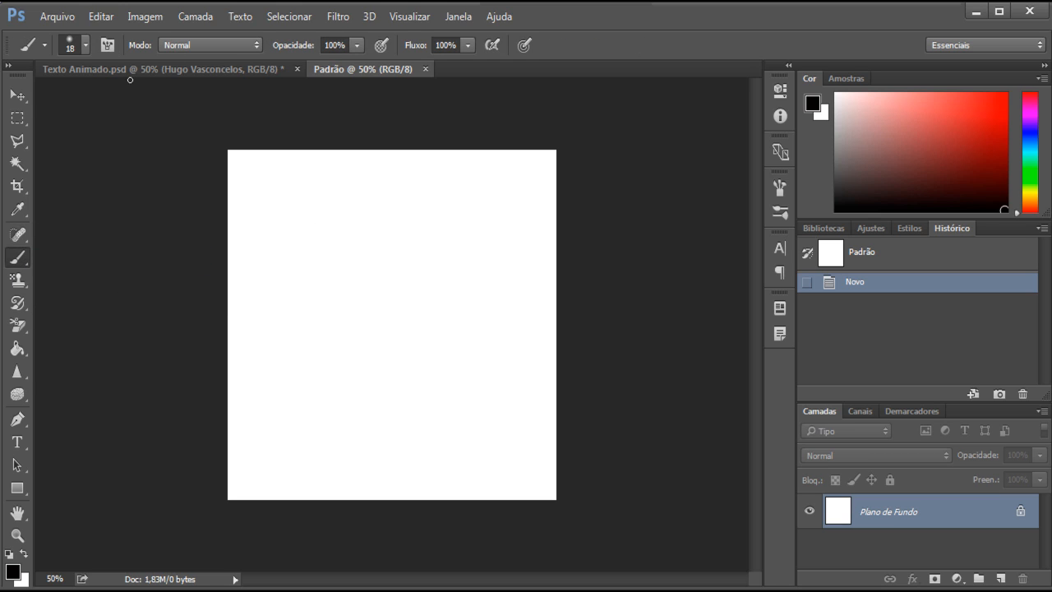
{"action": "left_click", "coordinate": [84, 48]}
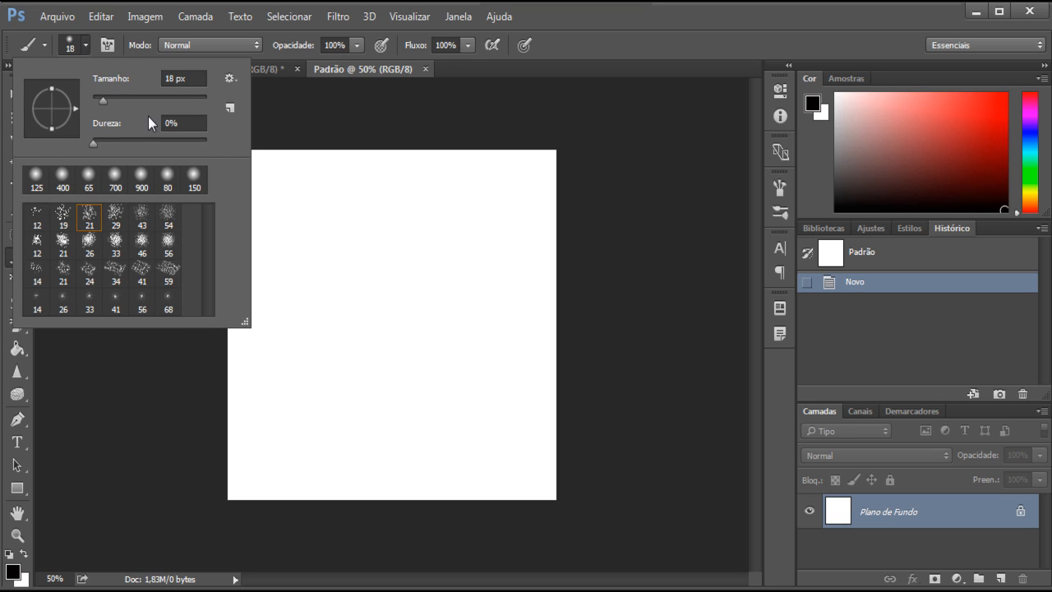
{"action": "left_click", "coordinate": [168, 271]}
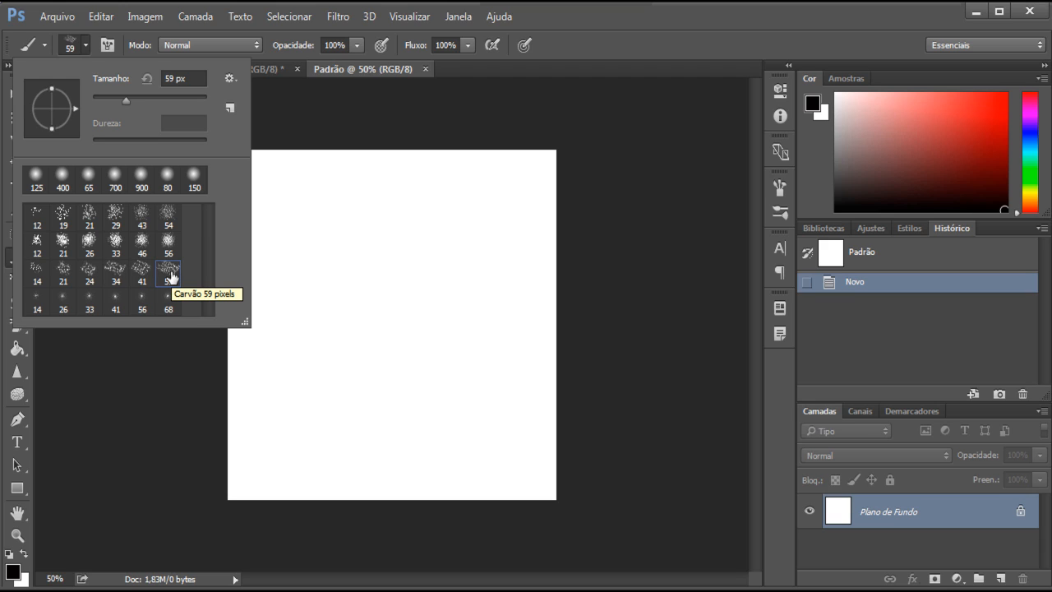
{"action": "left_click", "coordinate": [231, 79]}
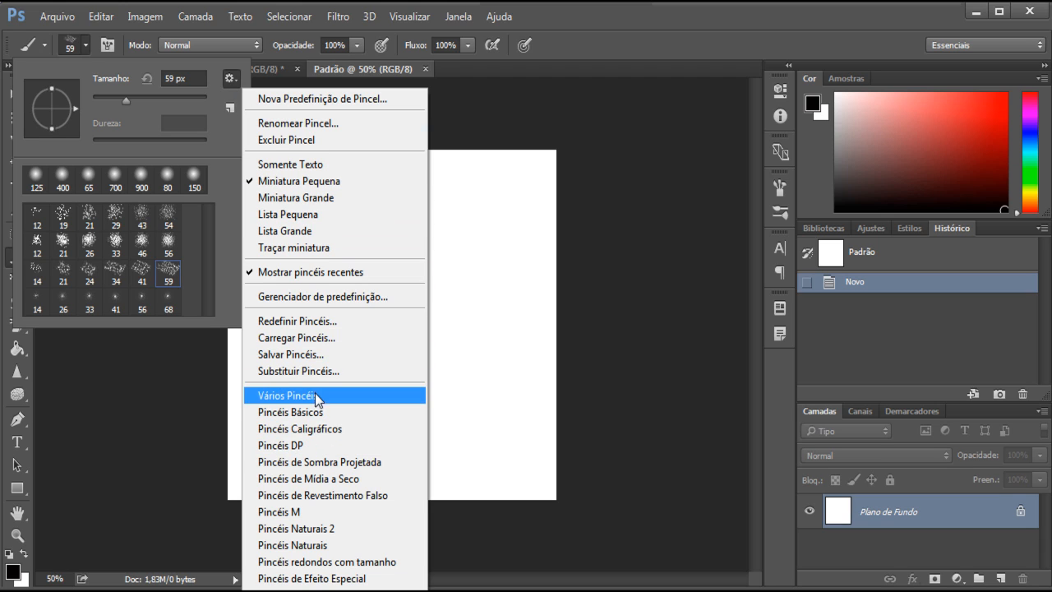
{"action": "left_click", "coordinate": [315, 579]}
{"action": "left_click", "coordinate": [488, 240]}
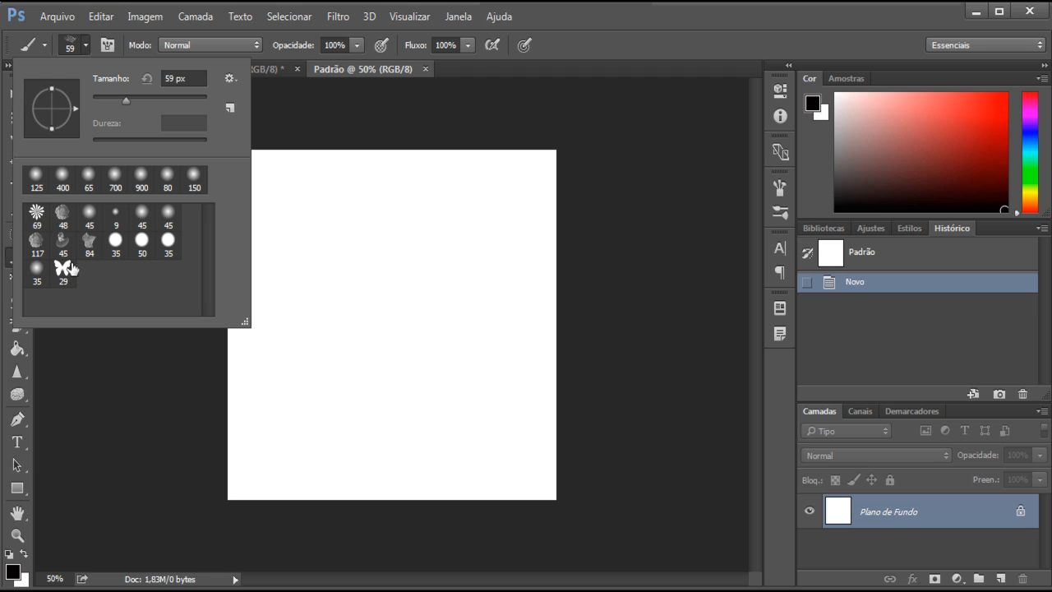
Choose the 69-pixel flower brush at a size of 98 px and set the foreground color to dark green.
{"action": "left_click", "coordinate": [37, 215]}
{"action": "left_click_drag", "start_coordinate": [133, 99], "coordinate": [148, 100]}
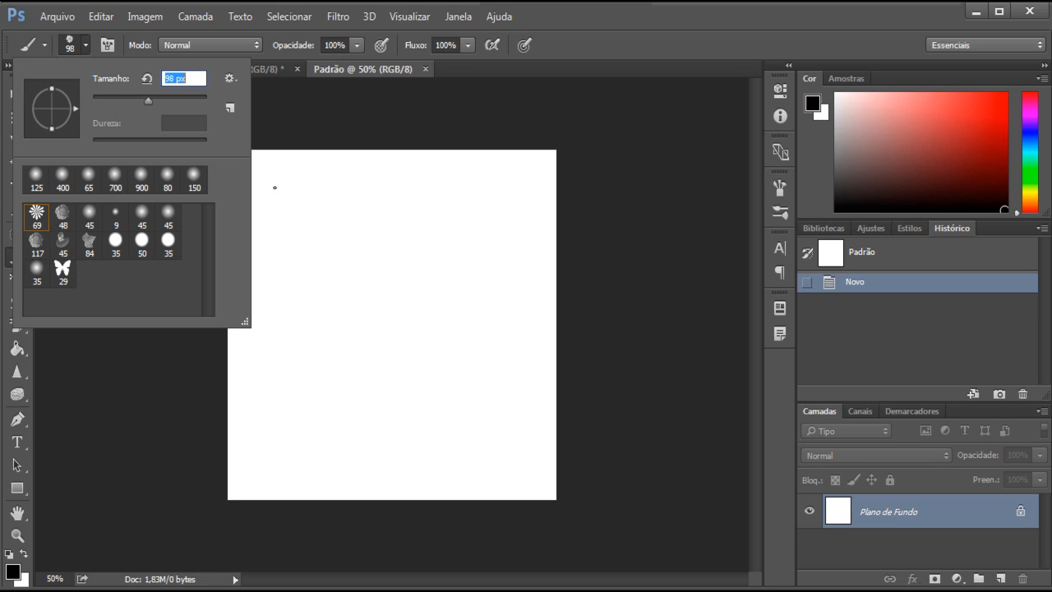
{"action": "left_click_drag", "start_coordinate": [899, 147], "coordinate": [949, 144]}
{"action": "left_click_drag", "start_coordinate": [1036, 178], "coordinate": [1035, 170]}
{"action": "left_click_drag", "start_coordinate": [955, 153], "coordinate": [985, 153]}
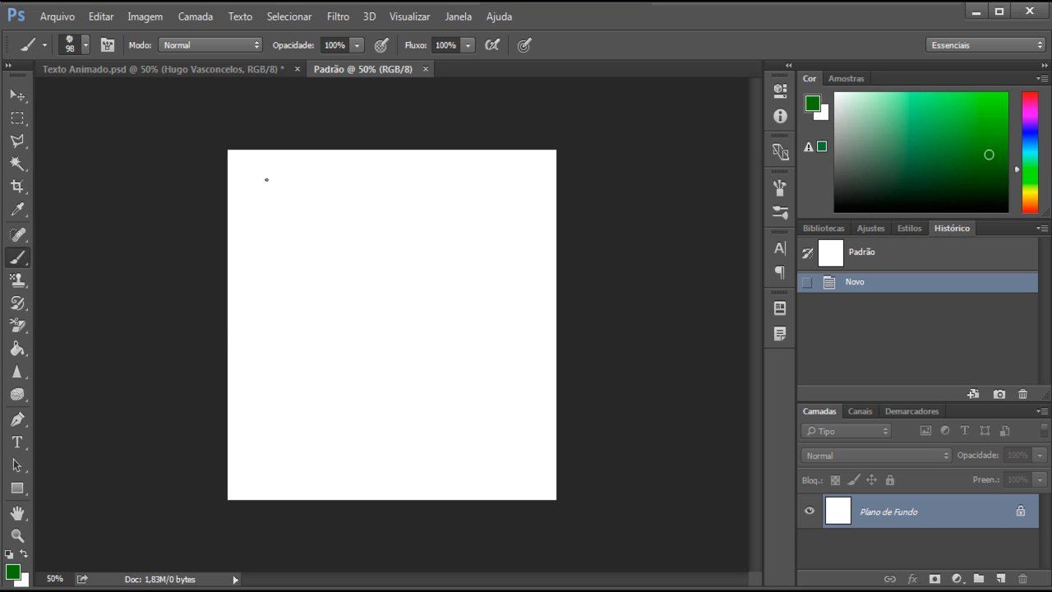
Paint scattered clusters of green flowers across the whole white canvas with the flower brush.
{"action": "left_click_drag", "start_coordinate": [295, 197], "coordinate": [276, 198]}
{"action": "left_click_drag", "start_coordinate": [416, 191], "coordinate": [420, 204]}
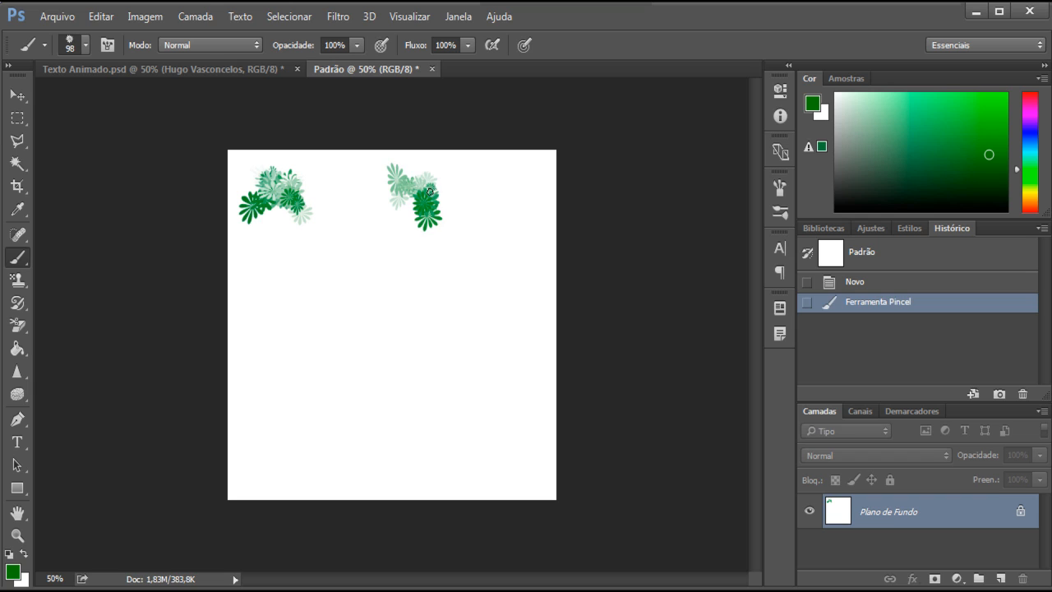
{"action": "left_click_drag", "start_coordinate": [512, 176], "coordinate": [526, 181]}
{"action": "left_click_drag", "start_coordinate": [344, 316], "coordinate": [341, 316]}
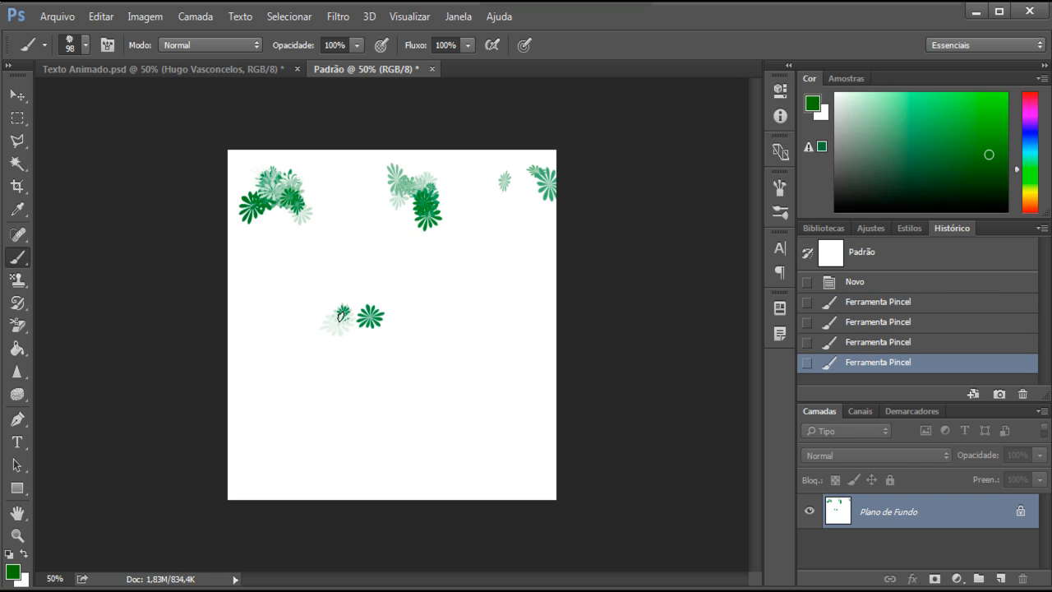
{"action": "left_click", "coordinate": [317, 247]}
{"action": "left_click_drag", "start_coordinate": [469, 265], "coordinate": [493, 267]}
{"action": "left_click_drag", "start_coordinate": [420, 364], "coordinate": [463, 405]}
{"action": "left_click_drag", "start_coordinate": [282, 390], "coordinate": [303, 471]}
{"action": "left_click_drag", "start_coordinate": [275, 292], "coordinate": [290, 314]}
{"action": "left_click_drag", "start_coordinate": [506, 361], "coordinate": [517, 414]}
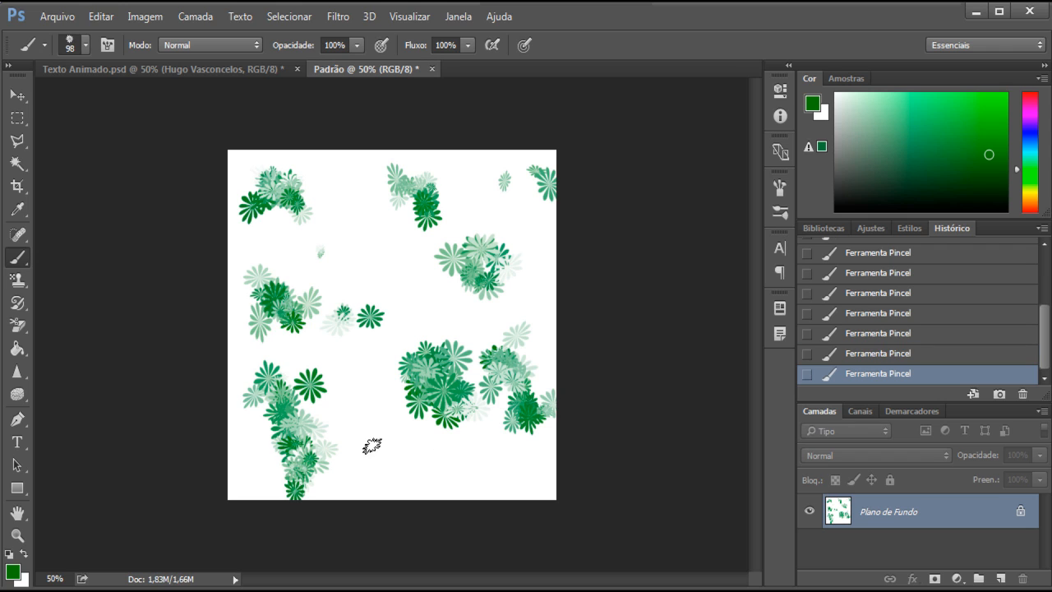
{"action": "left_click_drag", "start_coordinate": [375, 446], "coordinate": [393, 460]}
{"action": "left_click_drag", "start_coordinate": [410, 298], "coordinate": [386, 251]}
{"action": "left_click_drag", "start_coordinate": [325, 164], "coordinate": [345, 193]}
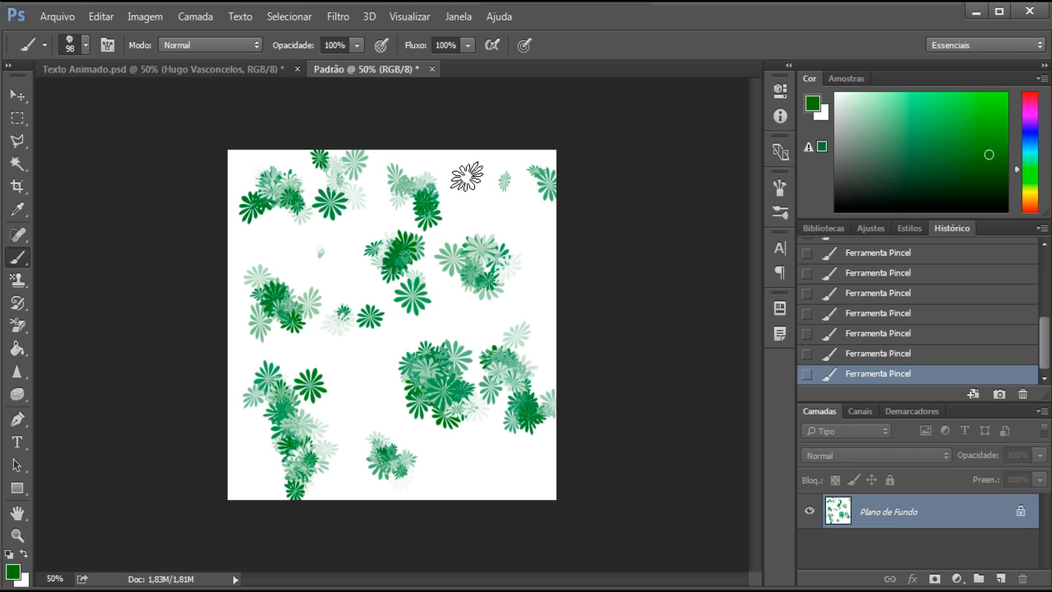
{"action": "left_click", "coordinate": [465, 176]}
Change the foreground color to olive yellow and paint flower clusters in the empty gaps between the green ones.
{"action": "left_click", "coordinate": [1031, 194]}
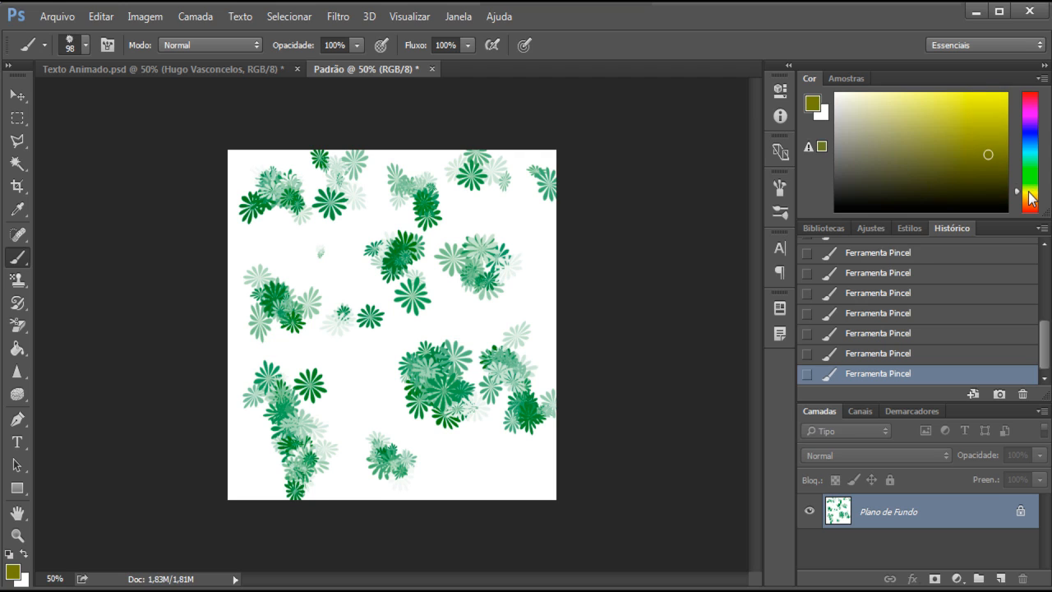
{"action": "left_click", "coordinate": [338, 388]}
{"action": "left_click_drag", "start_coordinate": [319, 249], "coordinate": [298, 264]}
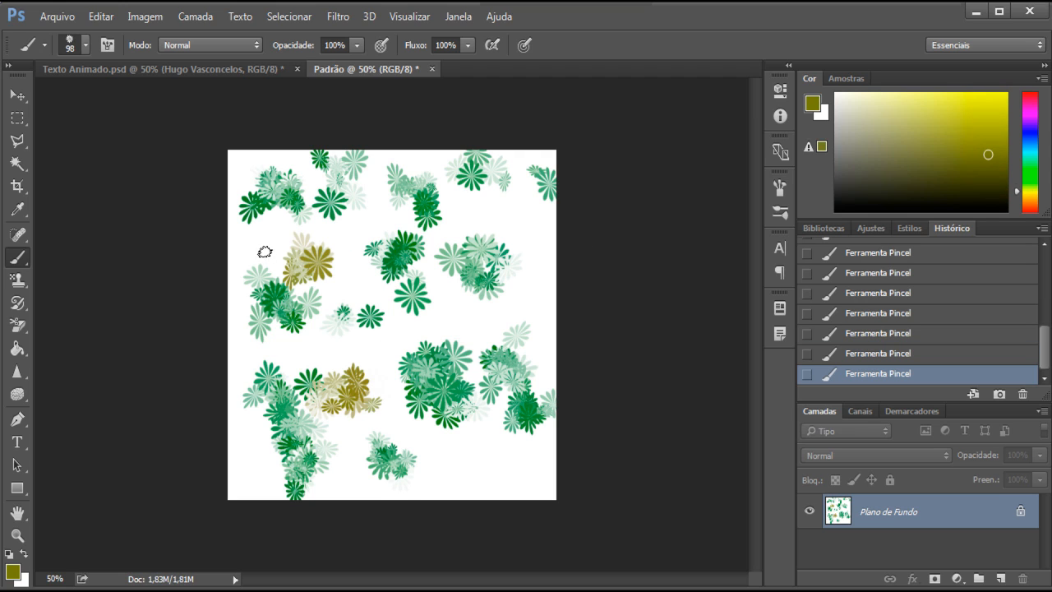
{"action": "left_click", "coordinate": [264, 236]}
{"action": "mouse_move", "coordinate": [499, 300]}
{"action": "left_mouse_down"}
{"action": "mouse_move", "coordinate": [517, 315]}
{"action": "mouse_move", "coordinate": [519, 304]}
{"action": "left_mouse_up"}
{"action": "left_click", "coordinate": [508, 229]}
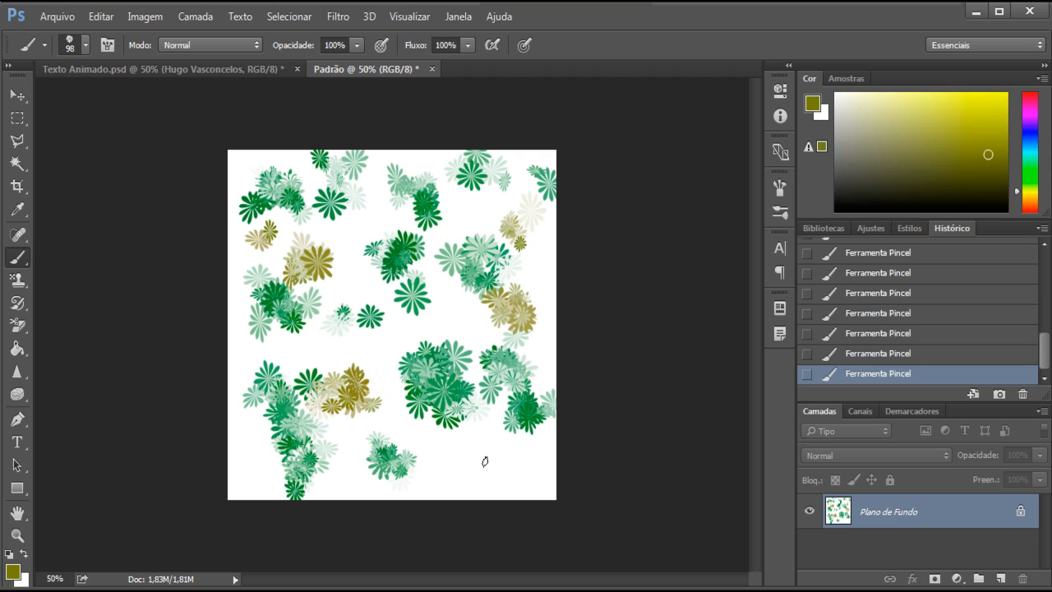
{"action": "left_click_drag", "start_coordinate": [468, 465], "coordinate": [486, 467]}
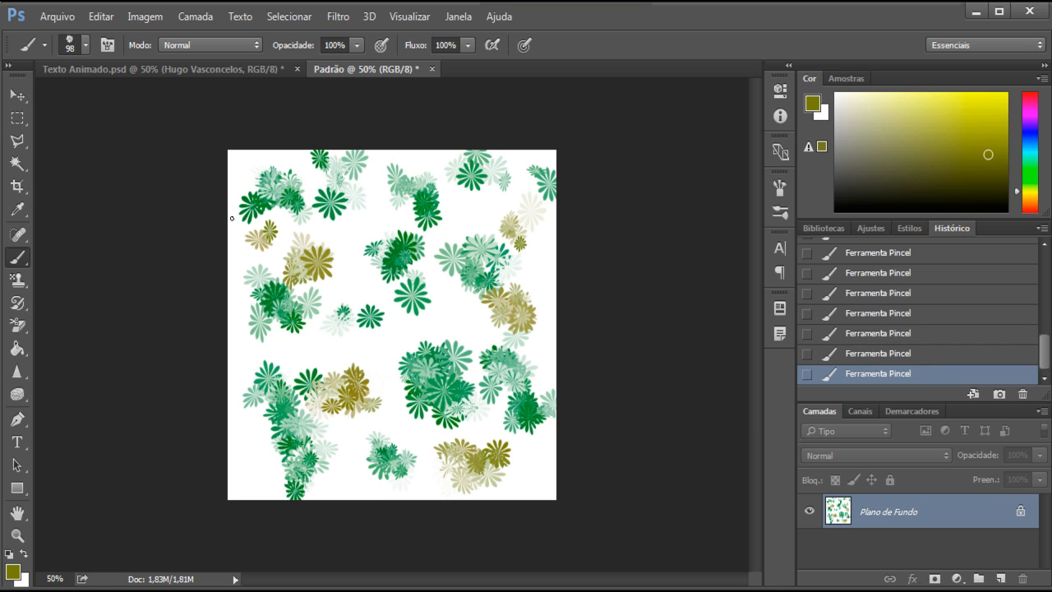
Define the painted canvas as a pattern named Flor and look it up among the Pattern Stamp tool's patterns.
{"action": "left_click", "coordinate": [112, 16]}
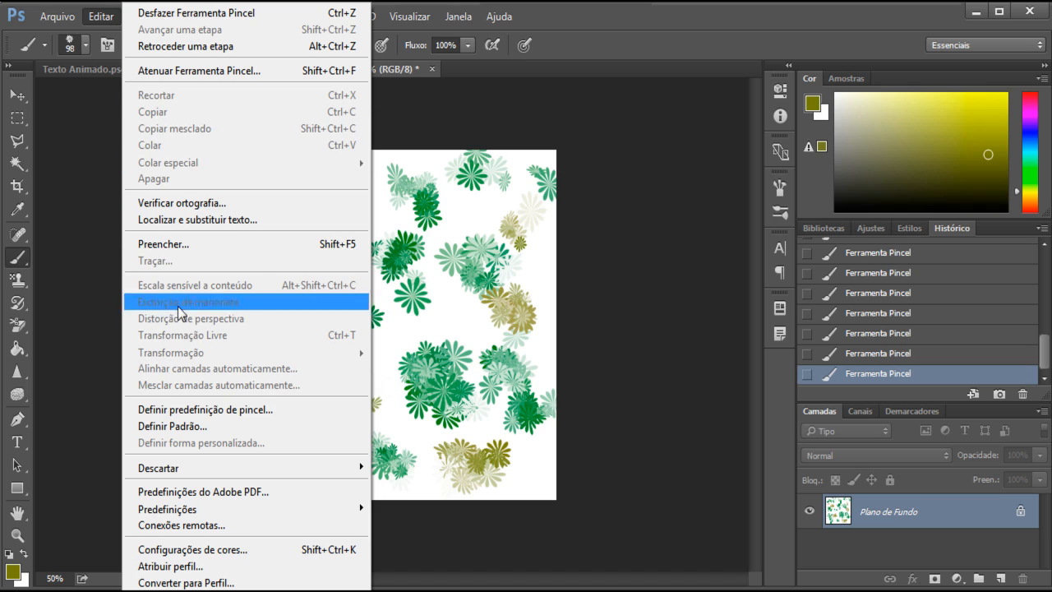
{"action": "left_click", "coordinate": [223, 421]}
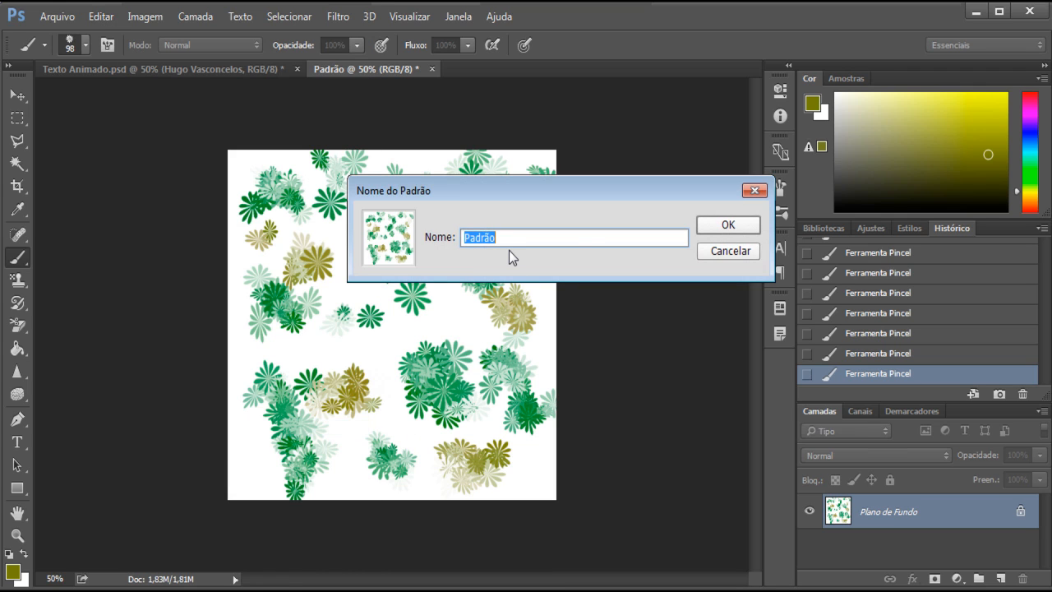
{"action": "type", "text": "Flor"}
{"action": "left_click", "coordinate": [729, 226]}
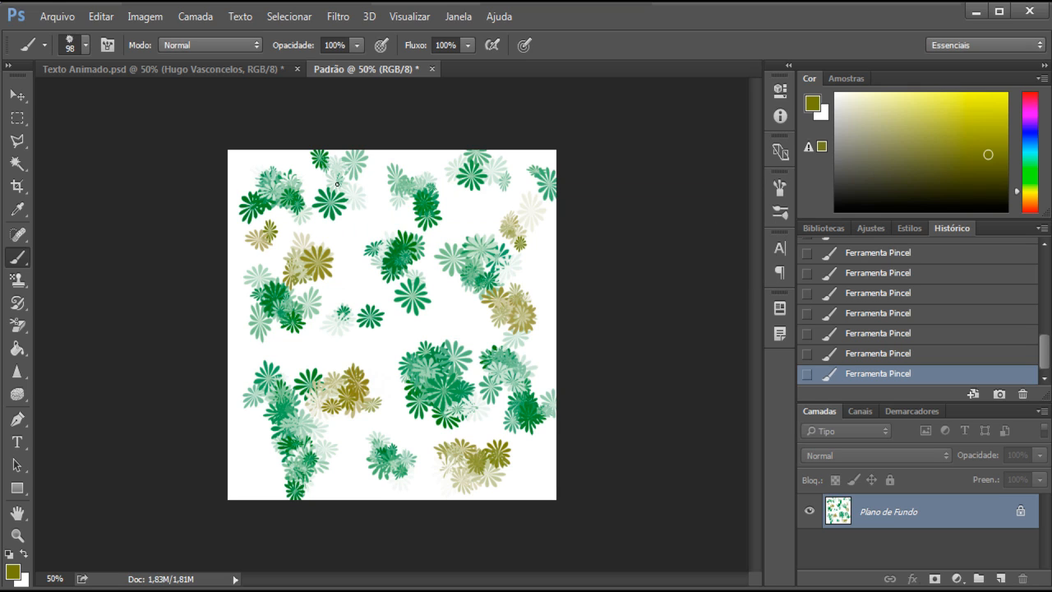
{"action": "left_click", "coordinate": [17, 279]}
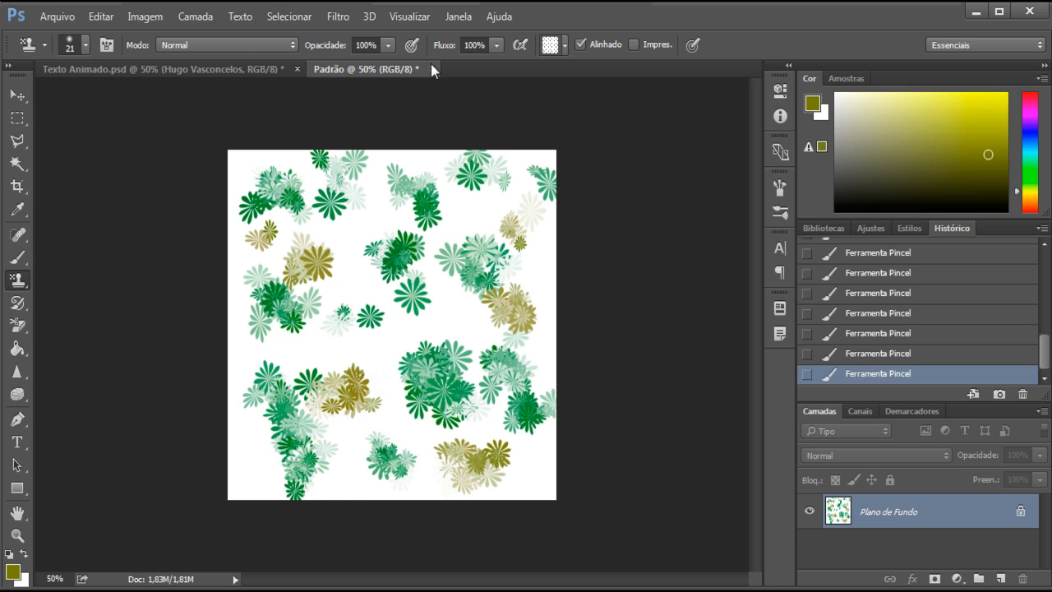
{"action": "left_click", "coordinate": [564, 48]}
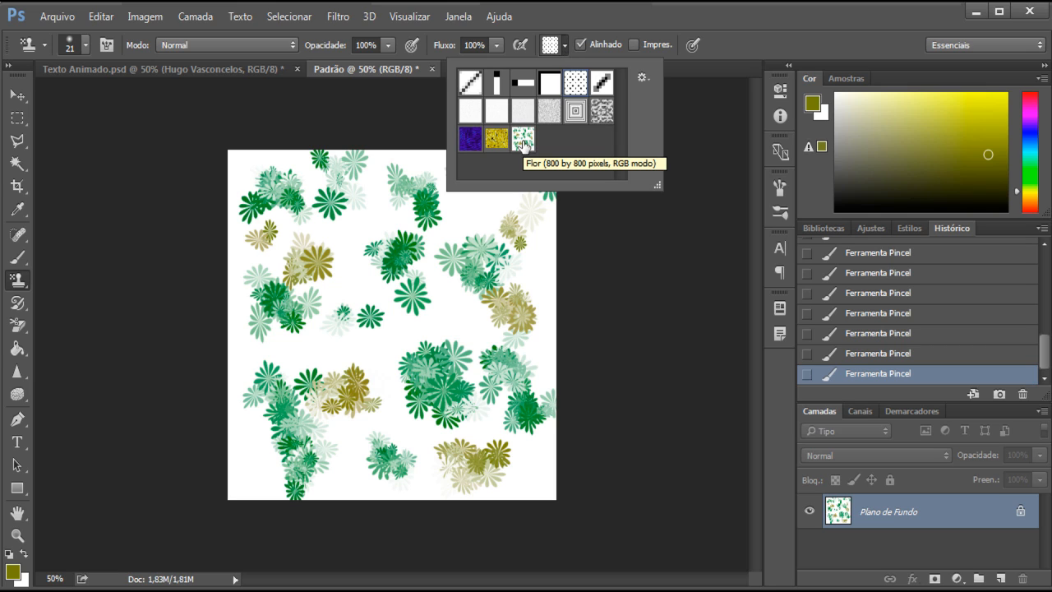
Create another blank document of 800 × 800 pixels at 300 pixels per inch with a white background.
{"action": "left_click", "coordinate": [62, 18]}
{"action": "left_click", "coordinate": [61, 18]}
{"action": "left_click", "coordinate": [73, 35]}
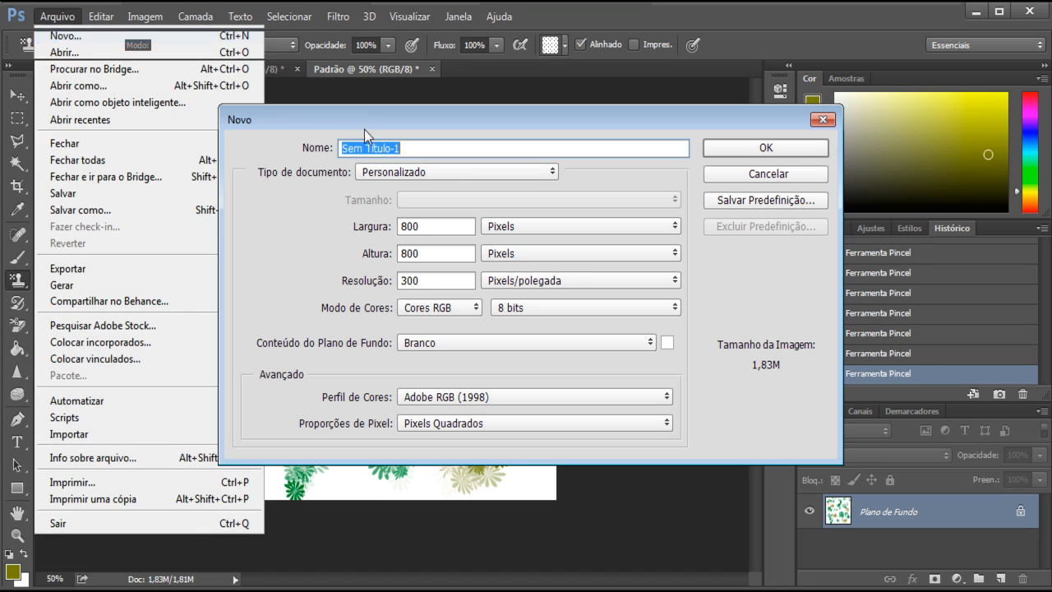
{"action": "left_click", "coordinate": [766, 147]}
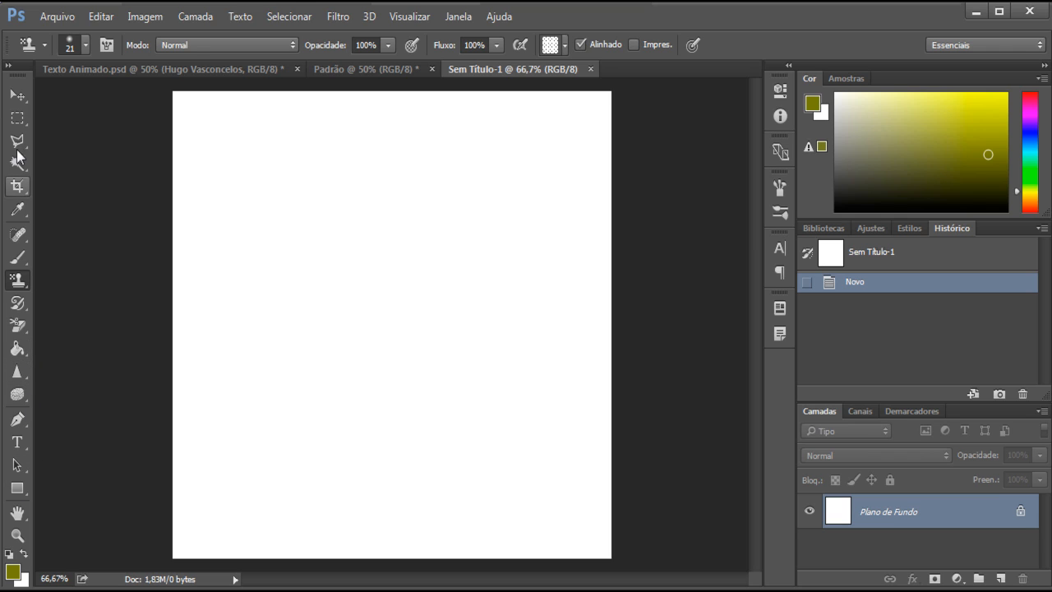
Fill a rectangular selection in the upper part of the canvas with the Flor pattern using the Paint Bucket, and deselect it.
{"action": "left_click", "coordinate": [17, 117]}
{"action": "left_click_drag", "start_coordinate": [231, 136], "coordinate": [428, 272]}
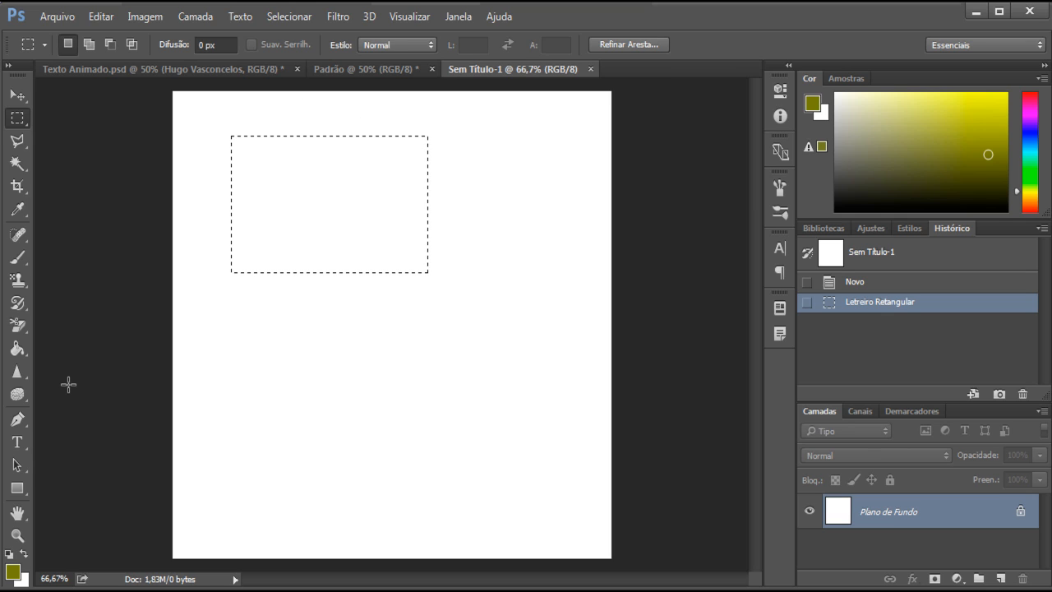
{"action": "left_click", "coordinate": [18, 350]}
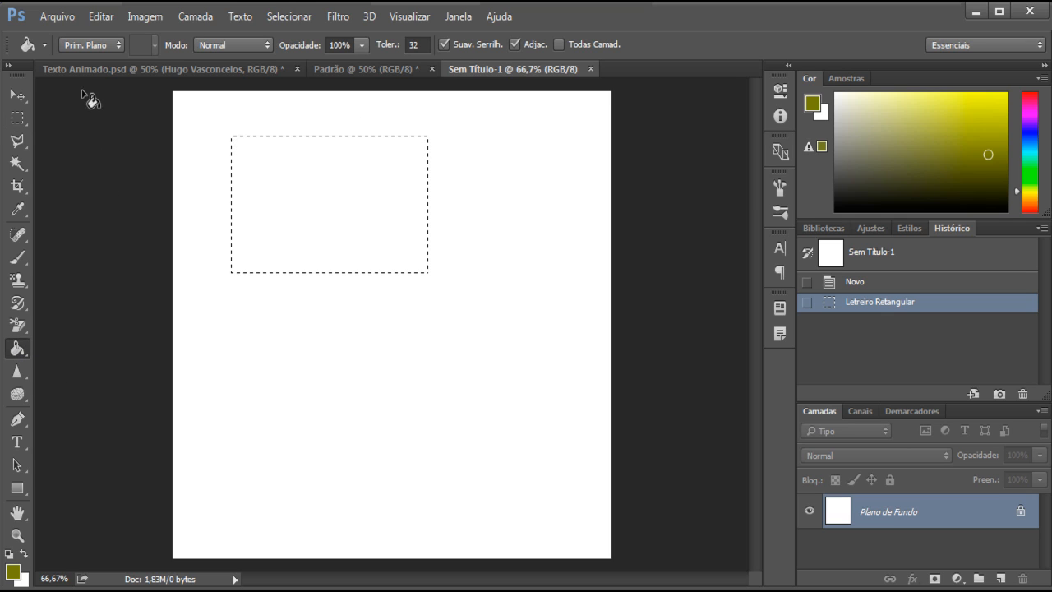
{"action": "left_click", "coordinate": [75, 47]}
{"action": "left_click", "coordinate": [74, 56]}
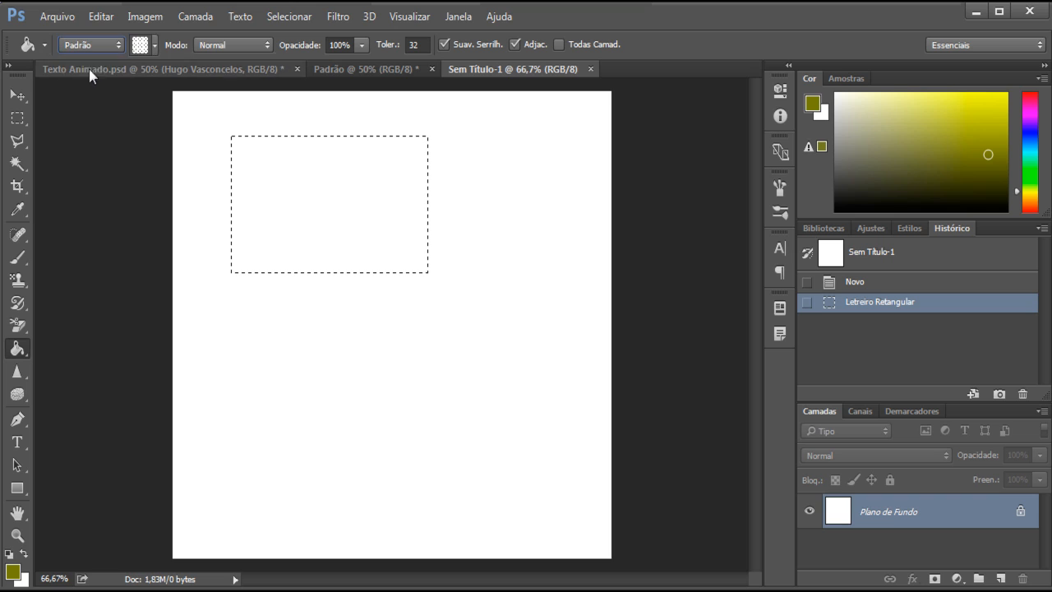
{"action": "left_click", "coordinate": [156, 45]}
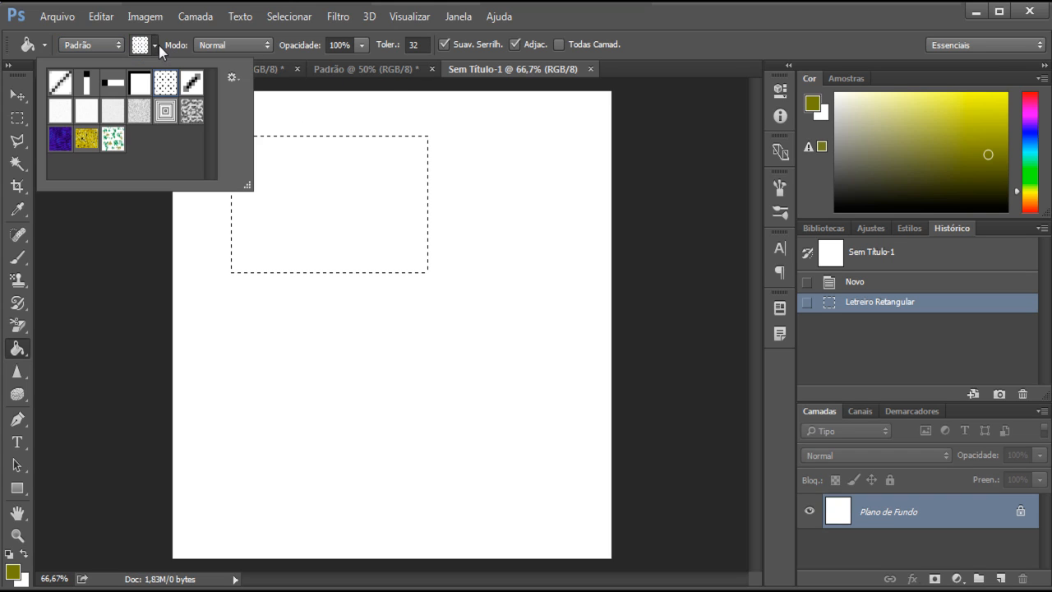
{"action": "left_click", "coordinate": [113, 139]}
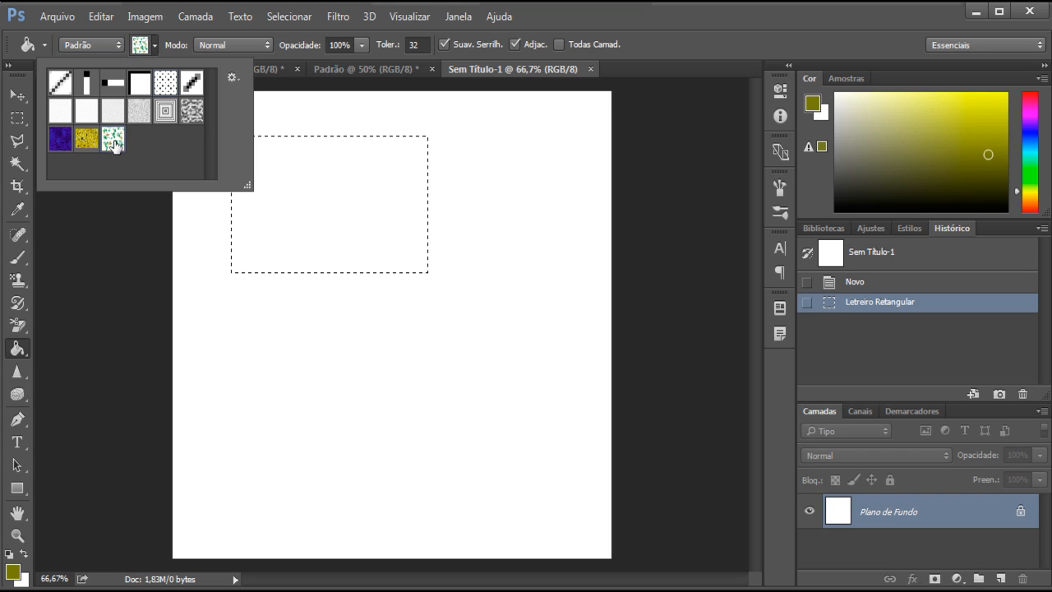
{"action": "left_click", "coordinate": [344, 202]}
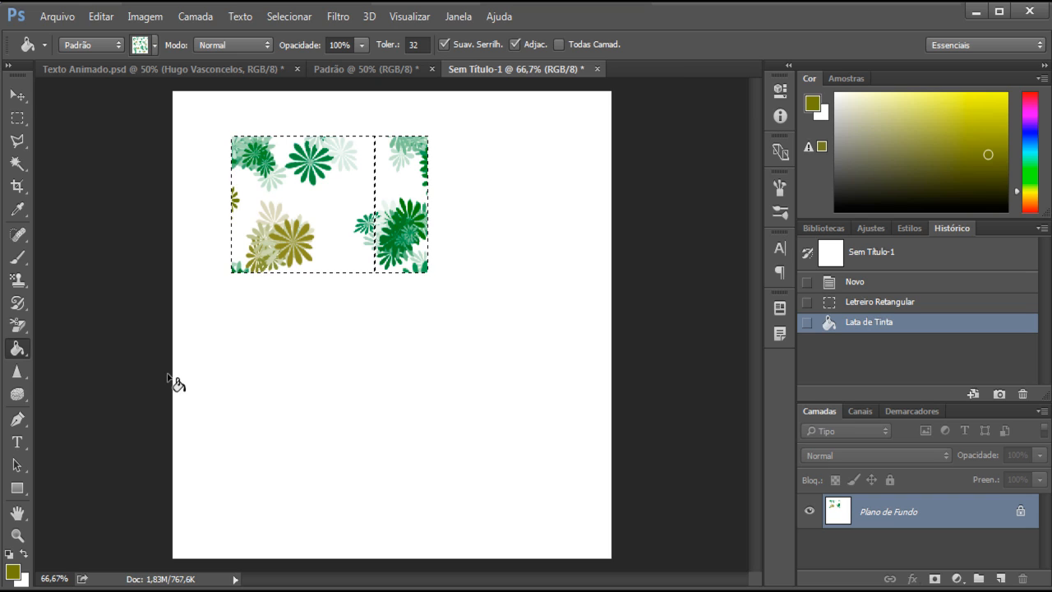
{"action": "key", "text": "ctrl+d"}
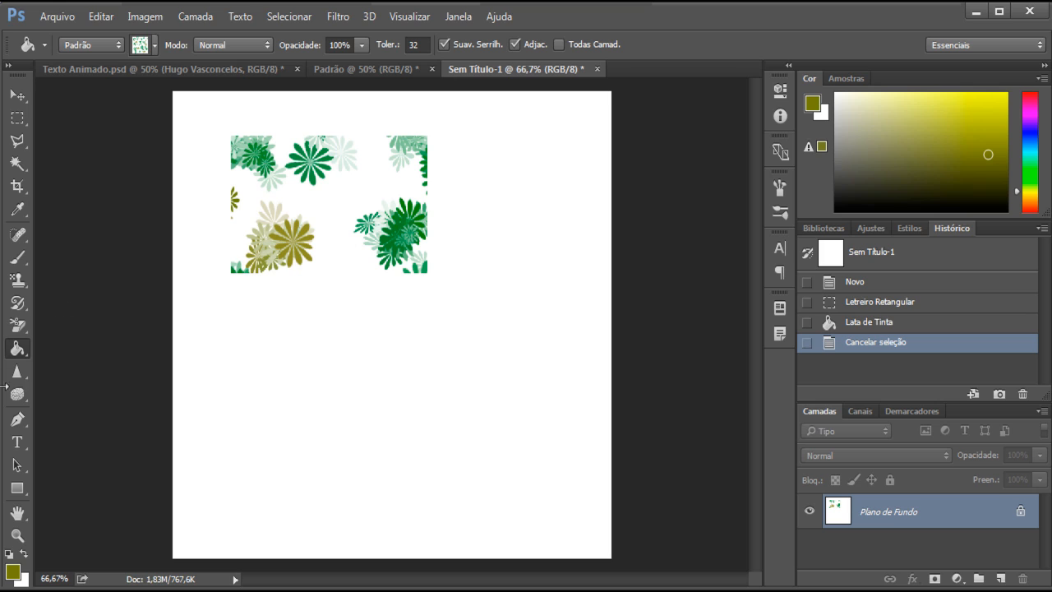
Try painting a winding stroke below the filled rectangle with the Pattern Stamp tool's dotted pattern.
{"action": "left_click", "coordinate": [20, 286]}
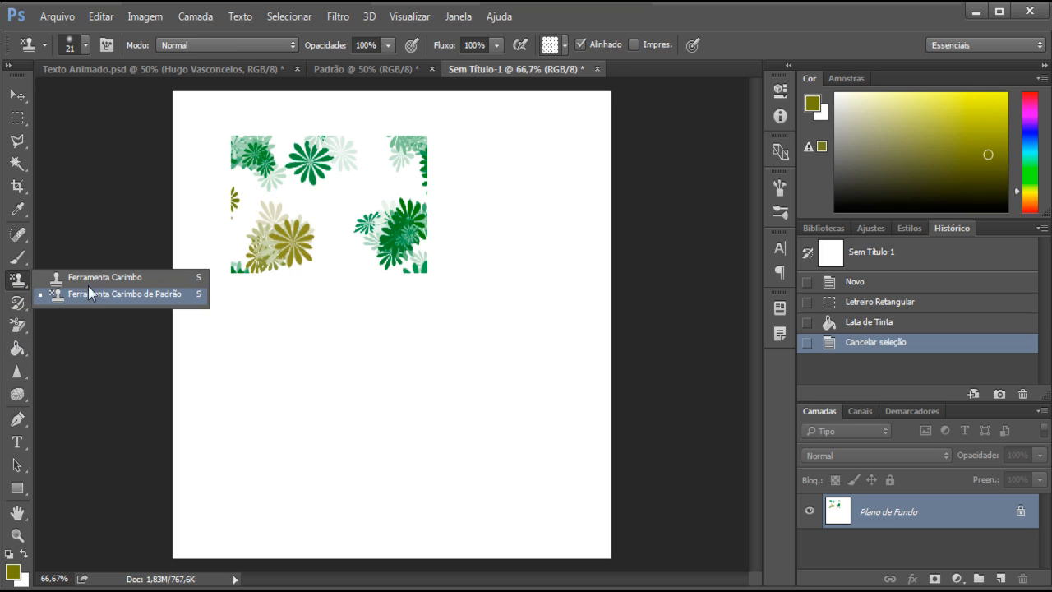
{"action": "left_click", "coordinate": [126, 295]}
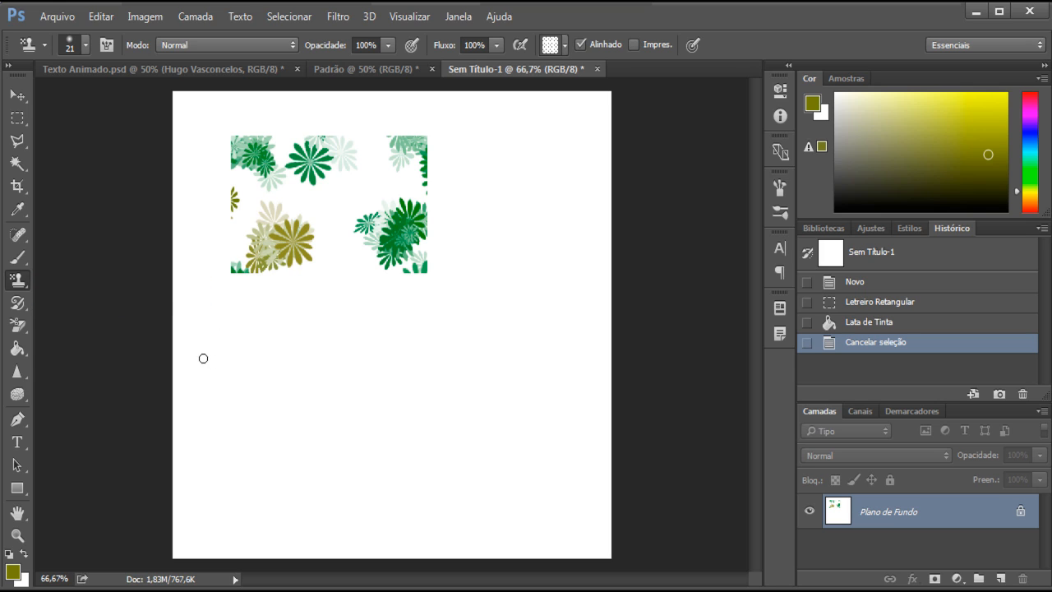
{"action": "left_click_drag", "start_coordinate": [297, 346], "coordinate": [485, 359]}
{"action": "left_click_drag", "start_coordinate": [336, 400], "coordinate": [278, 451]}
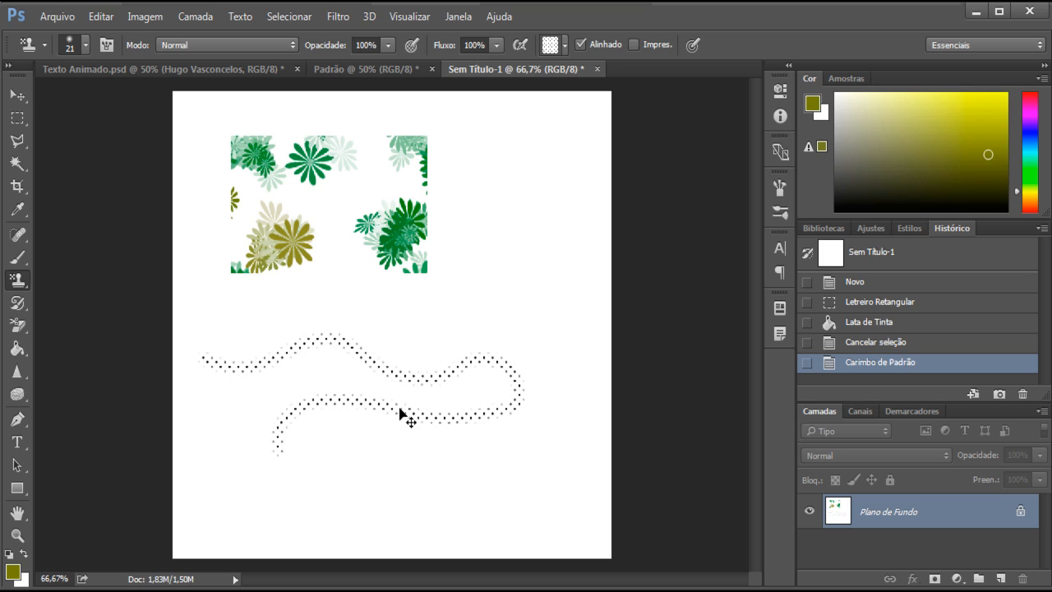
{"action": "key", "text": "ctrl+z"}
Choose the Flor pattern for the Pattern Stamp tool and paint a winding stroke with it below the filled rectangle.
{"action": "left_click", "coordinate": [567, 47]}
{"action": "left_click", "coordinate": [528, 136]}
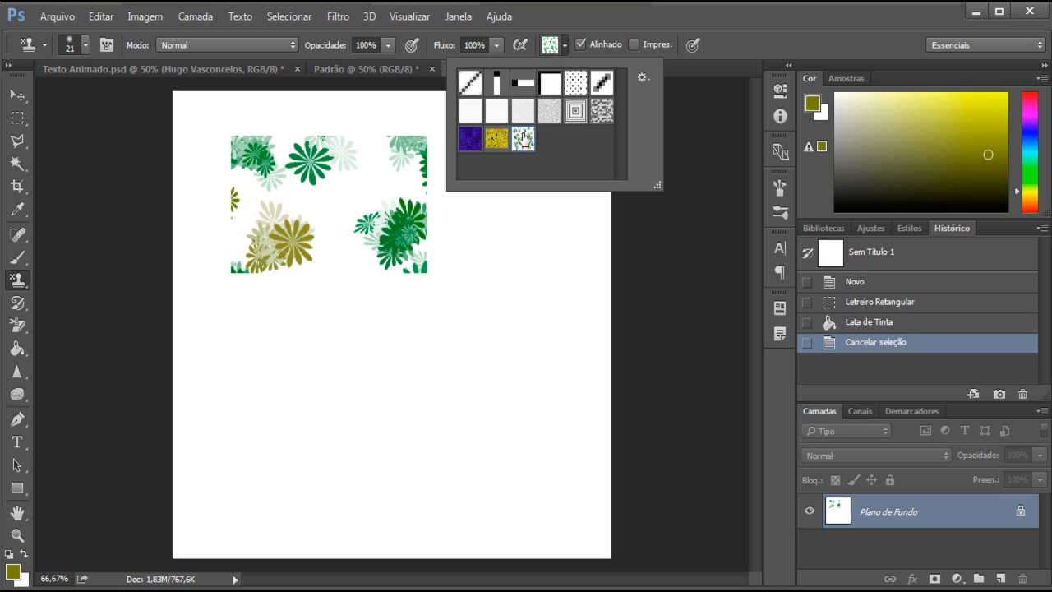
{"action": "mouse_move", "coordinate": [215, 330]}
{"action": "left_mouse_down"}
{"action": "mouse_move", "coordinate": [274, 340]}
{"action": "mouse_move", "coordinate": [417, 330]}
{"action": "mouse_move", "coordinate": [445, 402]}
{"action": "mouse_move", "coordinate": [282, 375]}
{"action": "mouse_move", "coordinate": [254, 421]}
{"action": "mouse_move", "coordinate": [321, 471]}
{"action": "left_mouse_up"}
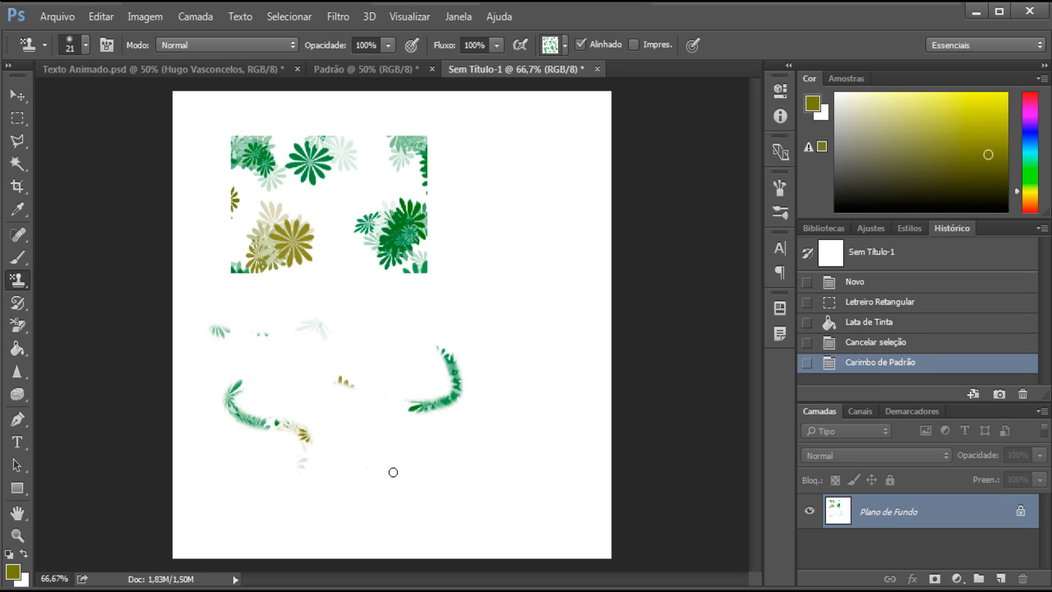
Paint the Flor pattern over the canvas with a 200 px stamp brush, and revert the document to the Paint Bucket fill.
{"action": "key", "text": "bracketright"}
{"action": "key", "text": "bracketright"}
{"action": "key", "text": "bracketright"}
{"action": "key", "text": "bracketright"}
{"action": "key", "text": "bracketright"}
{"action": "key", "text": "bracketright"}
{"action": "key", "text": "bracketright"}
{"action": "key", "text": "bracketright"}
{"action": "key", "text": "bracketright"}
{"action": "key", "text": "bracketright"}
{"action": "key", "text": "bracketright"}
{"action": "mouse_move", "coordinate": [395, 469]}
{"action": "left_mouse_down"}
{"action": "mouse_move", "coordinate": [356, 465]}
{"action": "mouse_move", "coordinate": [415, 474]}
{"action": "mouse_move", "coordinate": [468, 426]}
{"action": "mouse_move", "coordinate": [573, 267]}
{"action": "mouse_move", "coordinate": [574, 144]}
{"action": "mouse_move", "coordinate": [547, 413]}
{"action": "mouse_move", "coordinate": [471, 511]}
{"action": "mouse_move", "coordinate": [289, 493]}
{"action": "mouse_move", "coordinate": [235, 508]}
{"action": "mouse_move", "coordinate": [178, 426]}
{"action": "mouse_move", "coordinate": [207, 340]}
{"action": "mouse_move", "coordinate": [602, 357]}
{"action": "mouse_move", "coordinate": [612, 289]}
{"action": "mouse_move", "coordinate": [496, 150]}
{"action": "mouse_move", "coordinate": [469, 172]}
{"action": "left_mouse_up"}
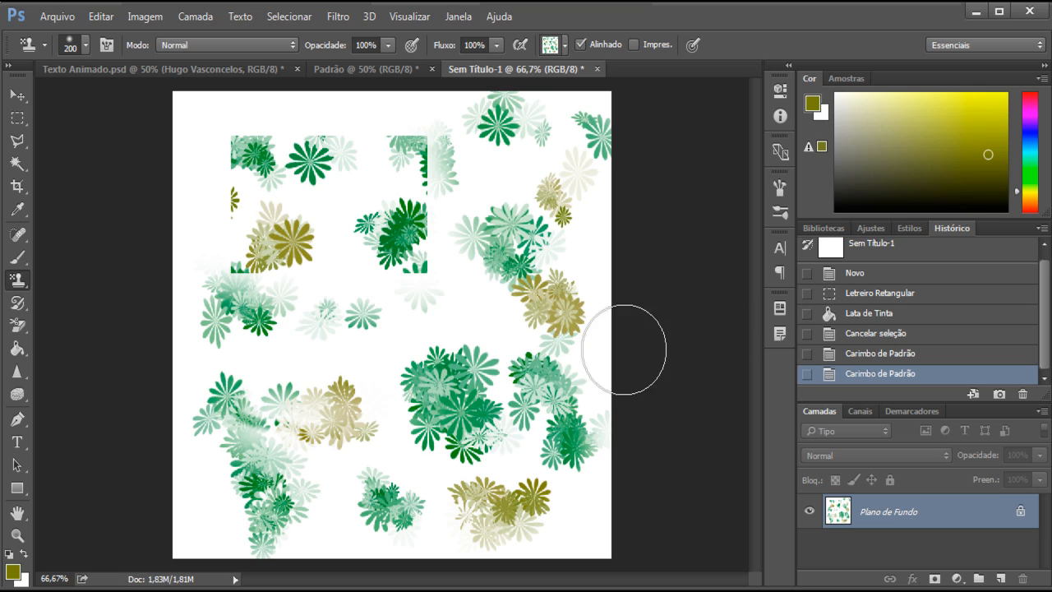
{"action": "left_click", "coordinate": [878, 323]}
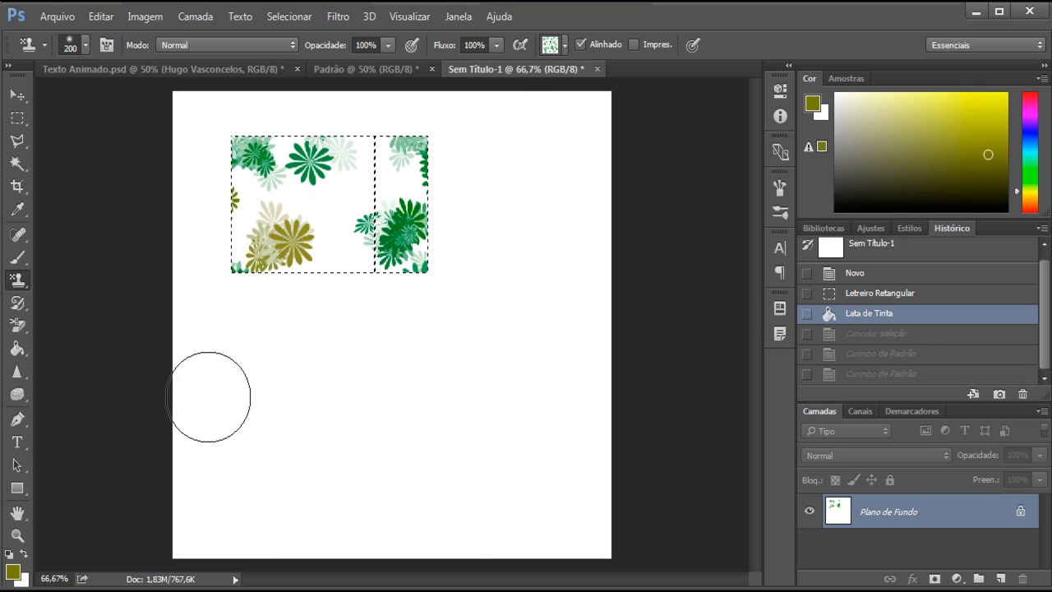
Add a text layer containing only the person's first name below the pattern-filled rectangle.
{"action": "left_click", "coordinate": [18, 442]}
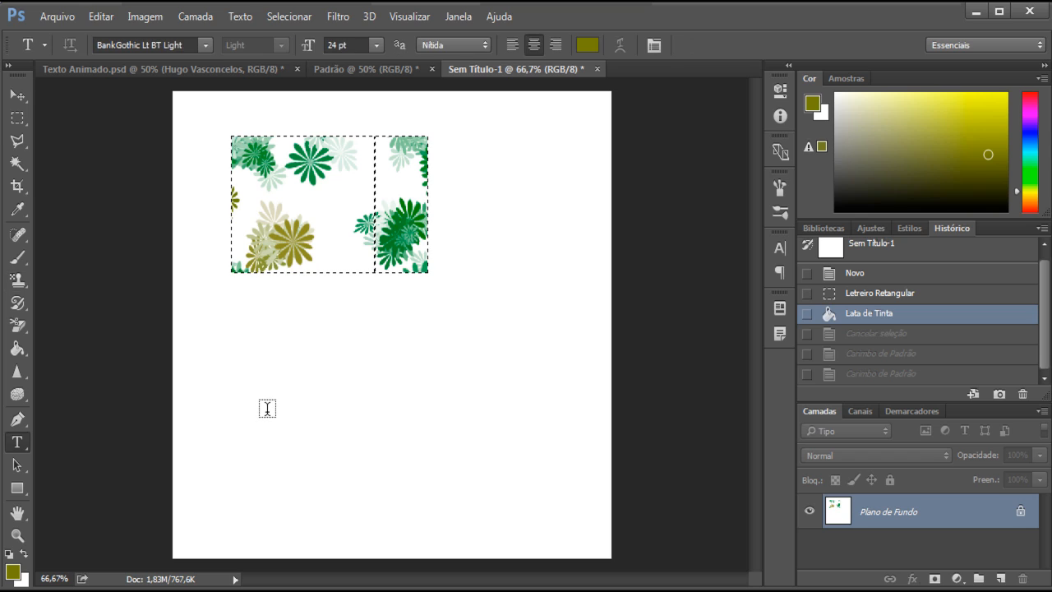
{"action": "left_click", "coordinate": [263, 410]}
{"action": "type", "text": "HUGO VAS"}
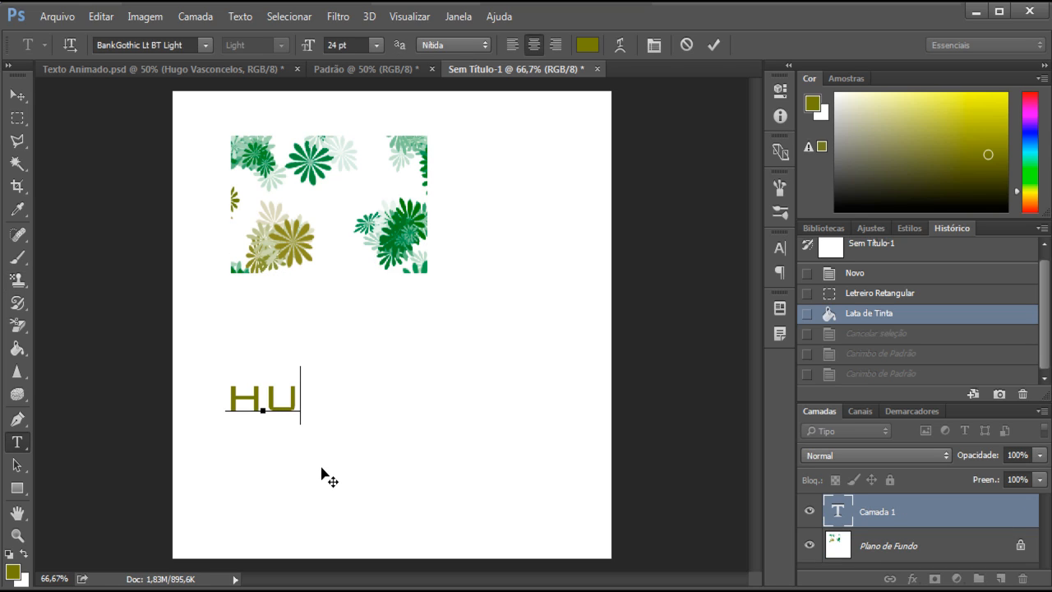
{"action": "key", "text": "BackSpace"}
{"action": "key", "text": "BackSpace"}
{"action": "key", "text": "BackSpace"}
{"action": "key", "text": "BackSpace"}
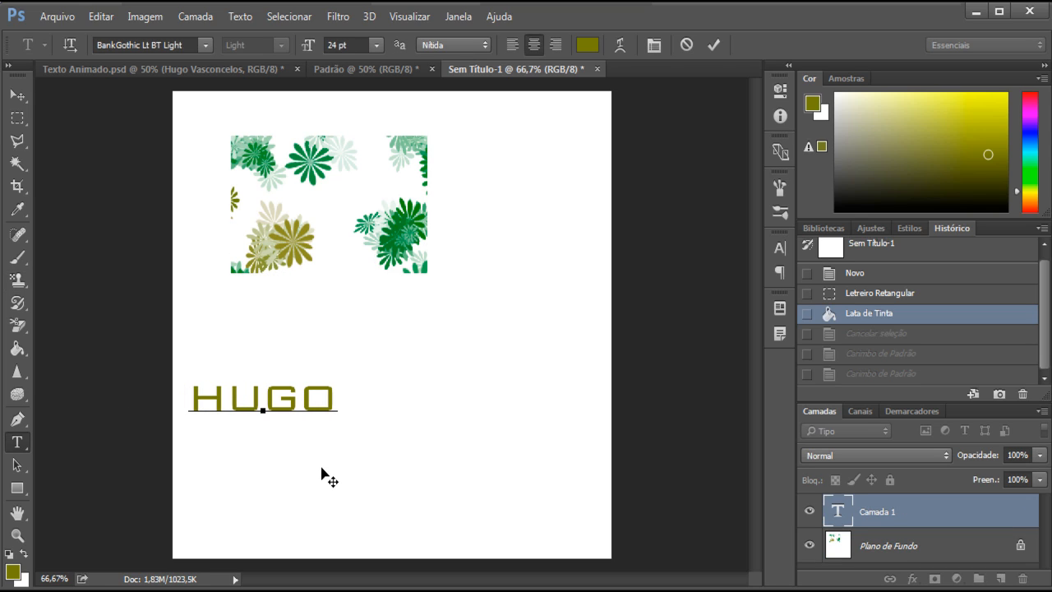
Set the name text to Arial Black at 48 pt and move it fully onto the canvas below the filled rectangle.
{"action": "double_click", "coordinate": [315, 411]}
{"action": "left_click", "coordinate": [148, 46]}
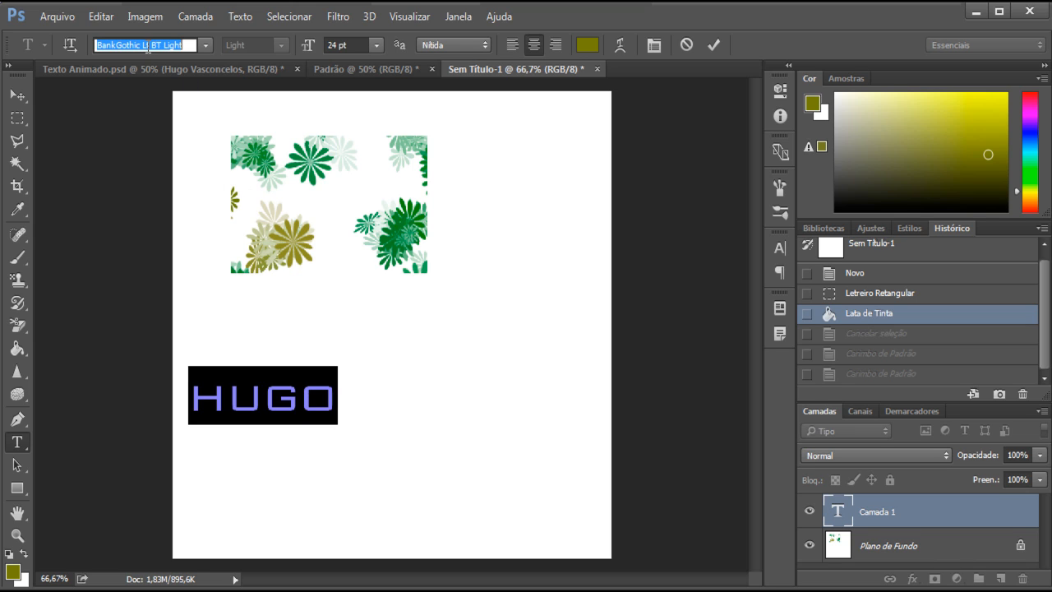
{"action": "type", "text": "arial"}
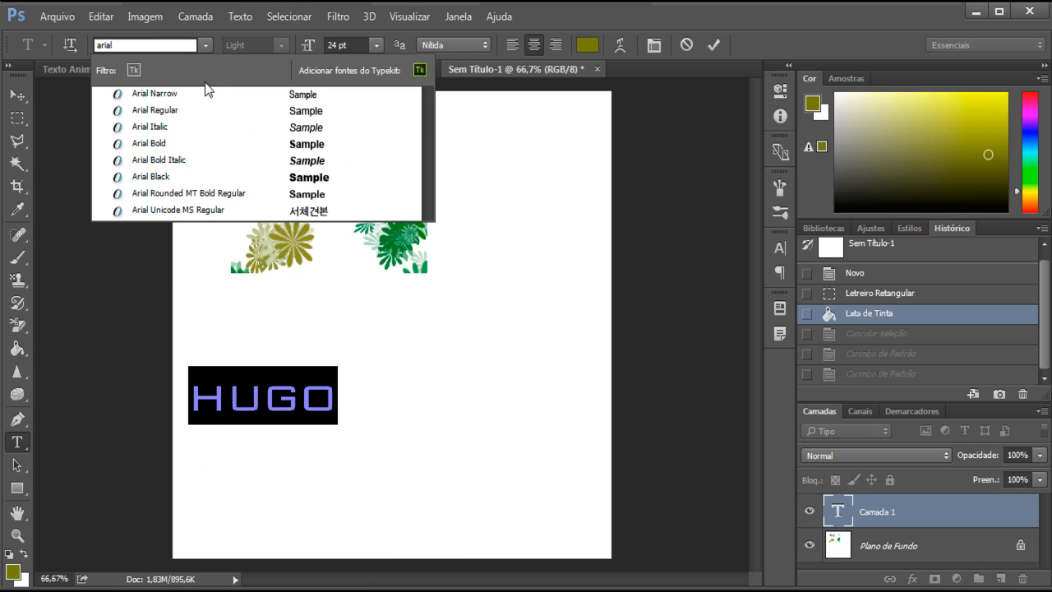
{"action": "left_click", "coordinate": [188, 178]}
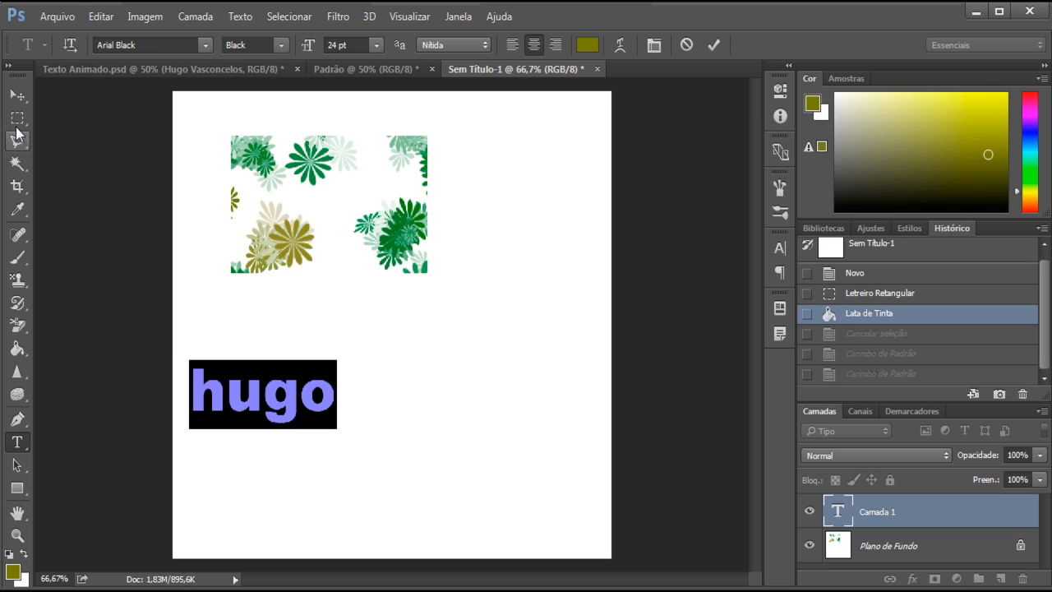
{"action": "left_click", "coordinate": [276, 47]}
{"action": "left_click", "coordinate": [275, 48]}
{"action": "left_click", "coordinate": [375, 45]}
{"action": "left_click", "coordinate": [366, 303]}
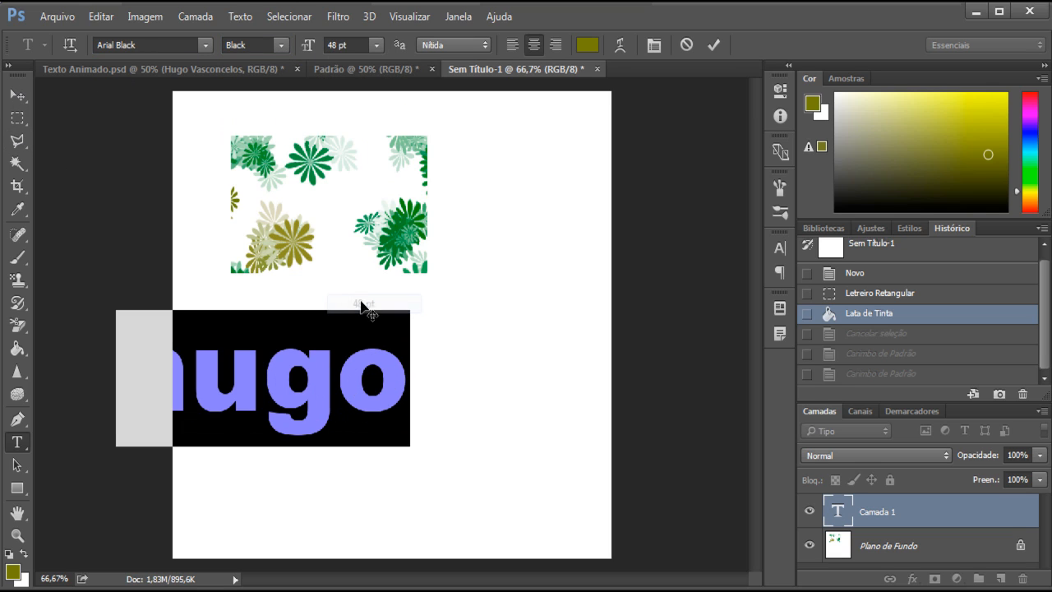
{"action": "left_click", "coordinate": [16, 95]}
{"action": "left_click_drag", "start_coordinate": [287, 313], "coordinate": [371, 332]}
Add a Pattern Overlay with the Flor pattern to the text layer's style, keeping the text in view.
{"action": "right_click", "coordinate": [884, 513]}
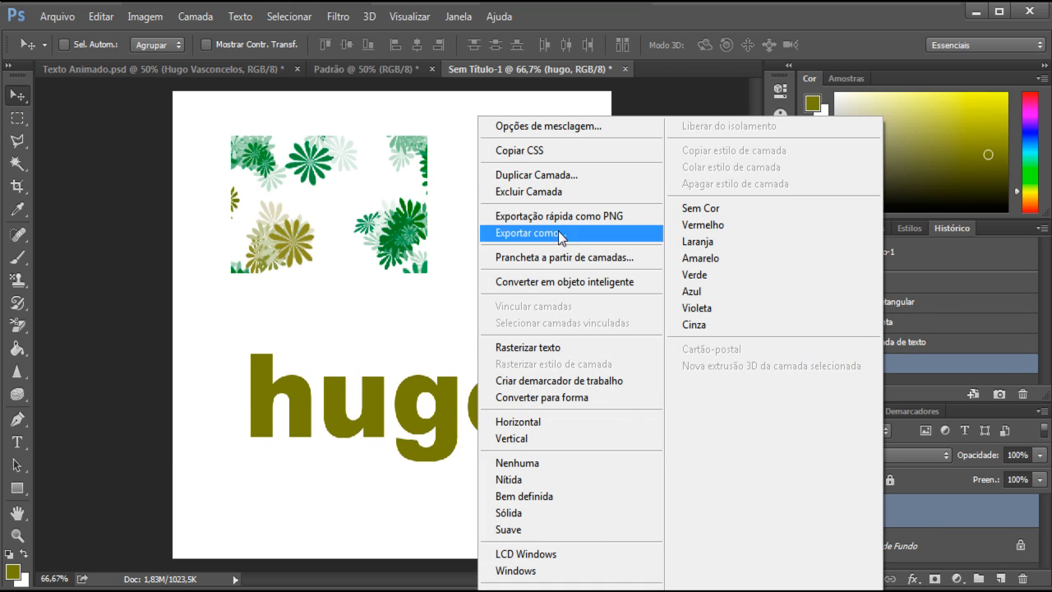
{"action": "left_click", "coordinate": [549, 126]}
{"action": "left_click_drag", "start_coordinate": [388, 8], "coordinate": [746, 48]}
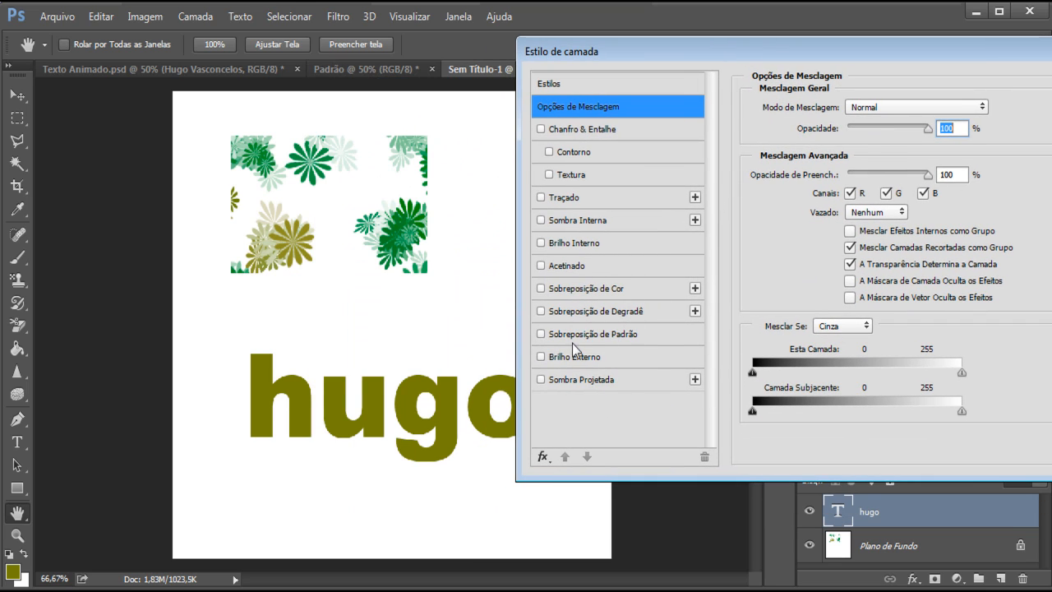
{"action": "left_click", "coordinate": [602, 334]}
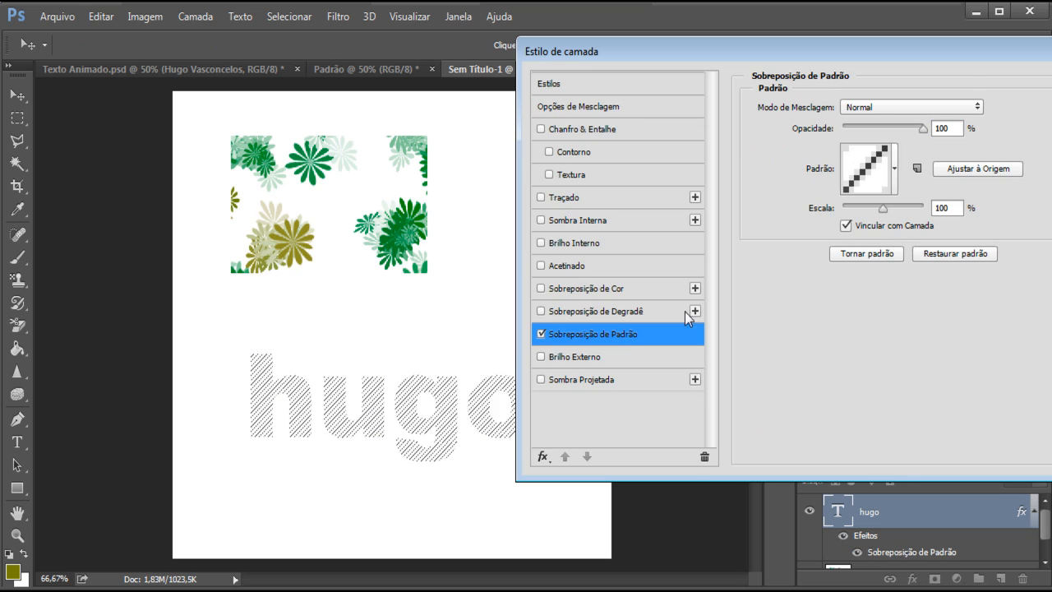
{"action": "left_click", "coordinate": [894, 168]}
{"action": "left_click", "coordinate": [838, 280]}
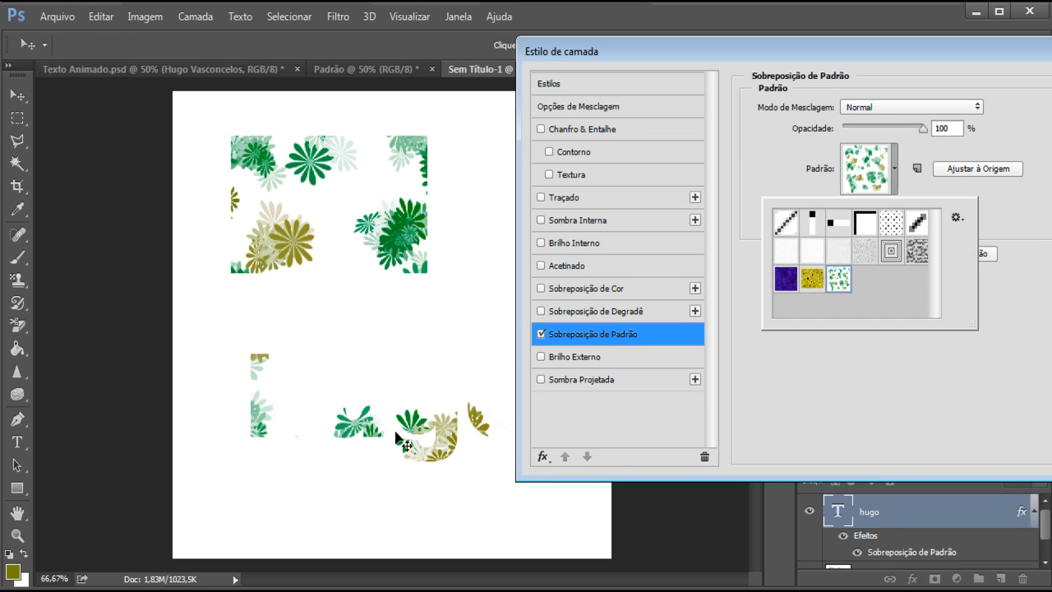
{"action": "left_click", "coordinate": [793, 76]}
{"action": "left_click_drag", "start_coordinate": [761, 52], "coordinate": [848, 47]}
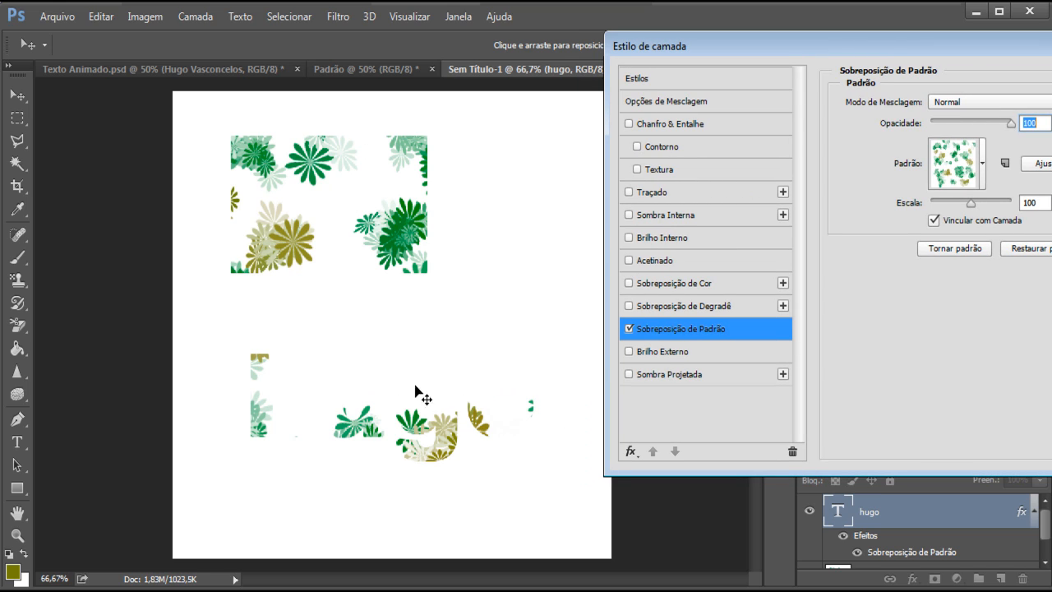
Add a drop shadow and a Bevel & Emboss effect without Contour to the text layer.
{"action": "left_click", "coordinate": [628, 374]}
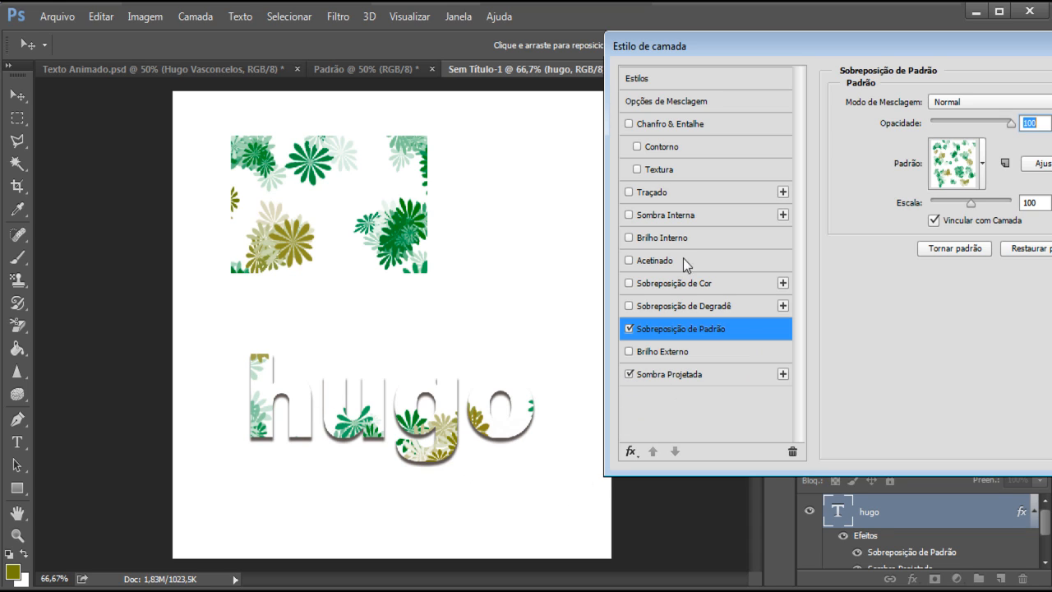
{"action": "left_click", "coordinate": [637, 147]}
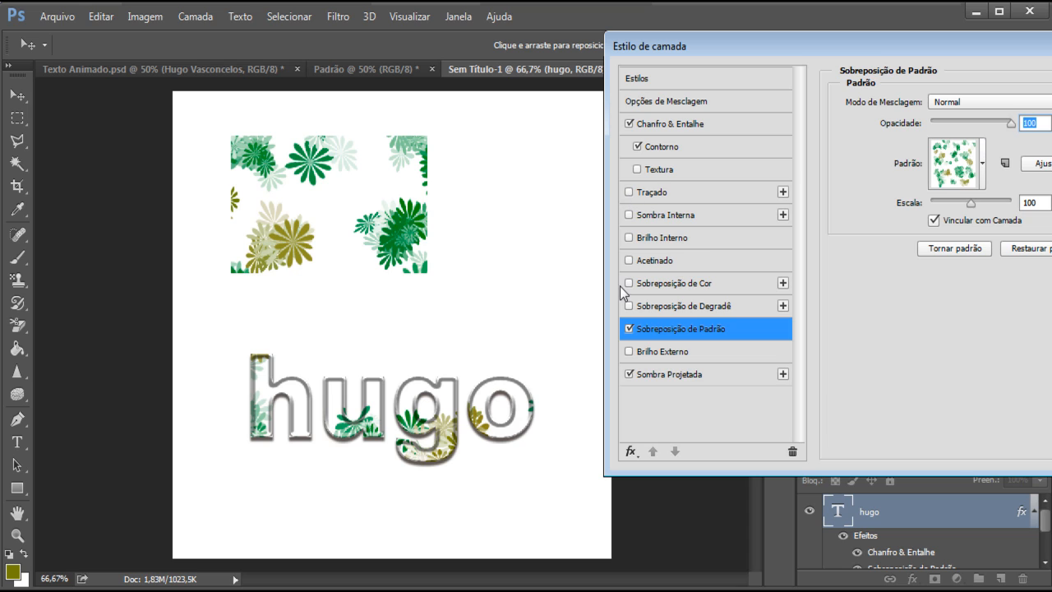
{"action": "left_click", "coordinate": [638, 147]}
Add a stroke in color #120101 to the text and apply the layer style.
{"action": "left_click", "coordinate": [629, 193]}
{"action": "left_click", "coordinate": [709, 197]}
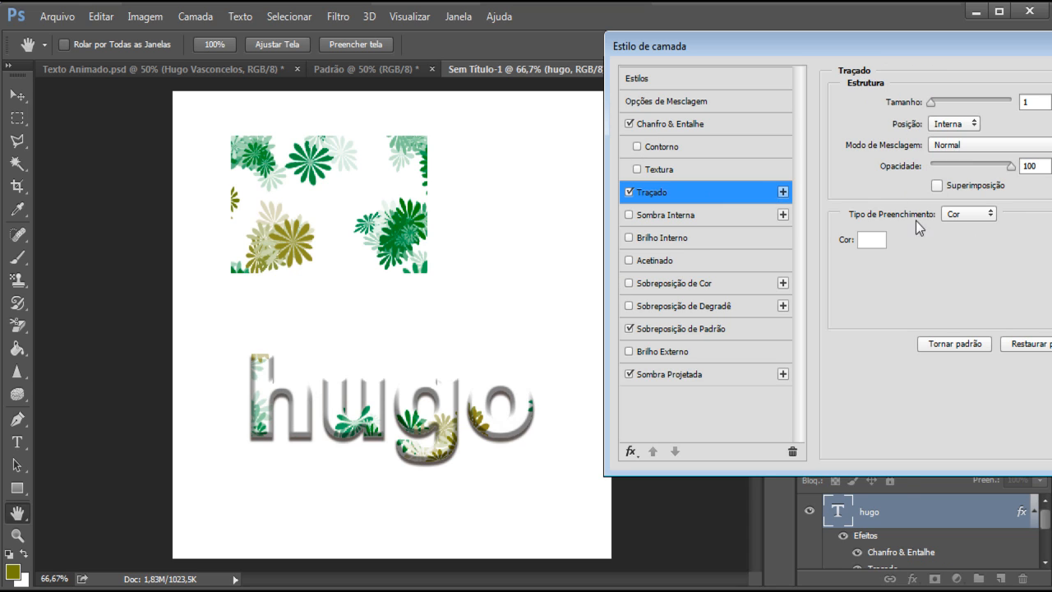
{"action": "left_click", "coordinate": [867, 244]}
{"action": "type", "text": "120101"}
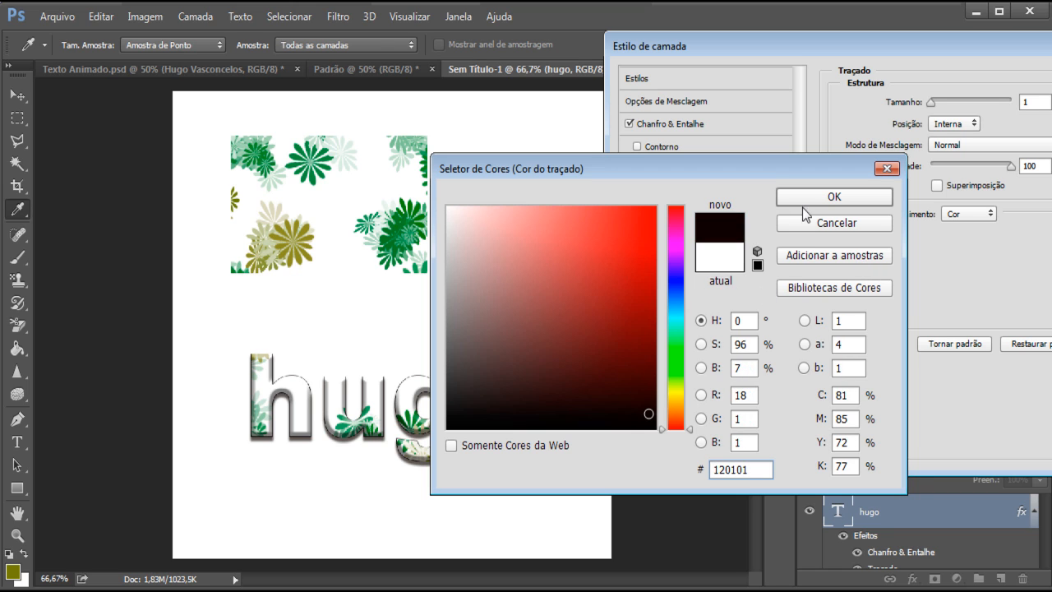
{"action": "left_click", "coordinate": [864, 200]}
{"action": "left_click_drag", "start_coordinate": [905, 44], "coordinate": [734, 50]}
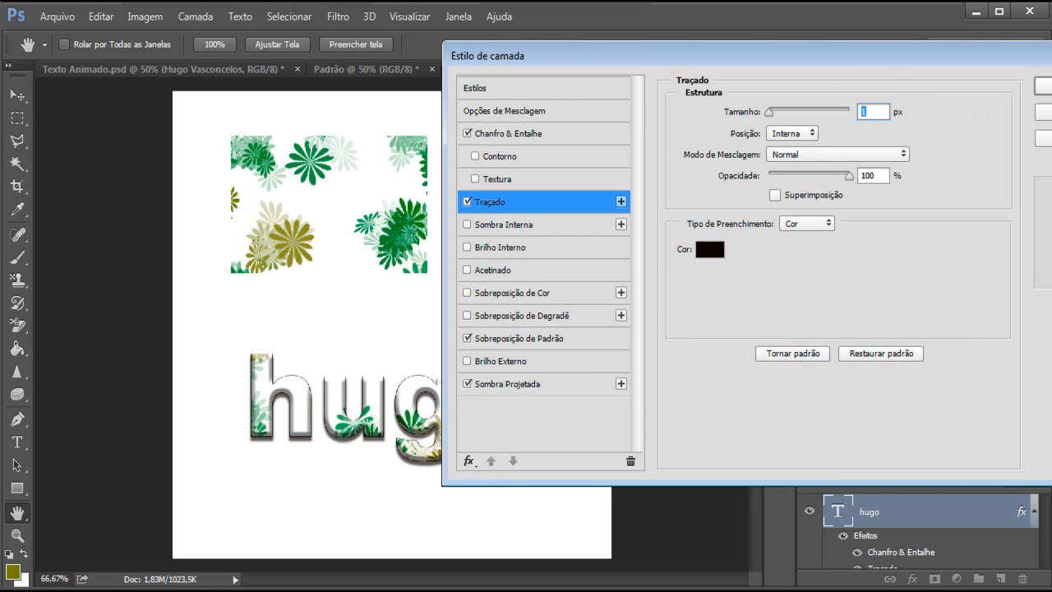
{"action": "key", "text": "Return"}
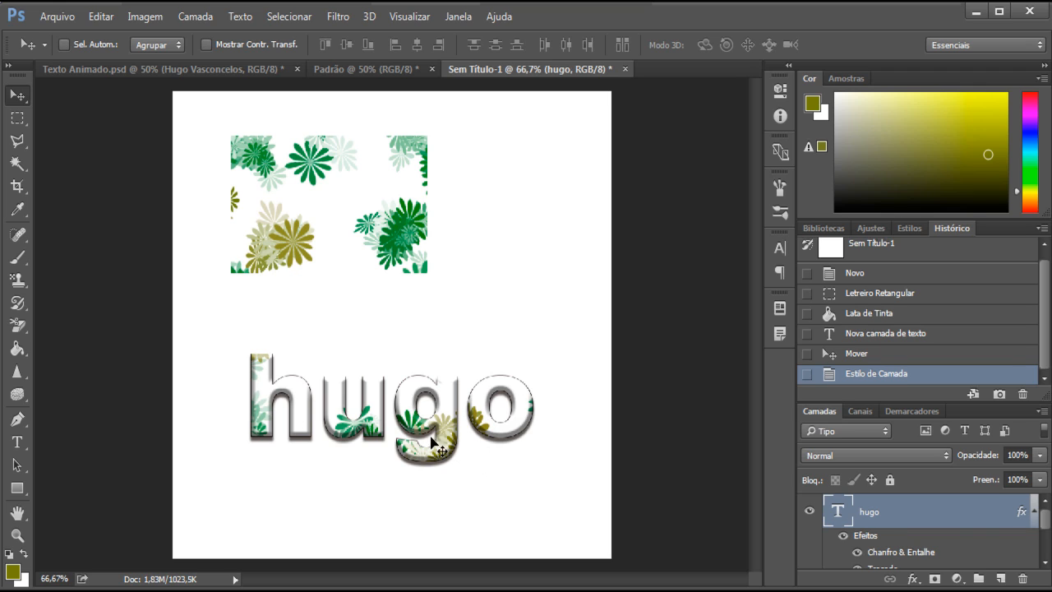
{"action": "left_click", "coordinate": [676, 590]}
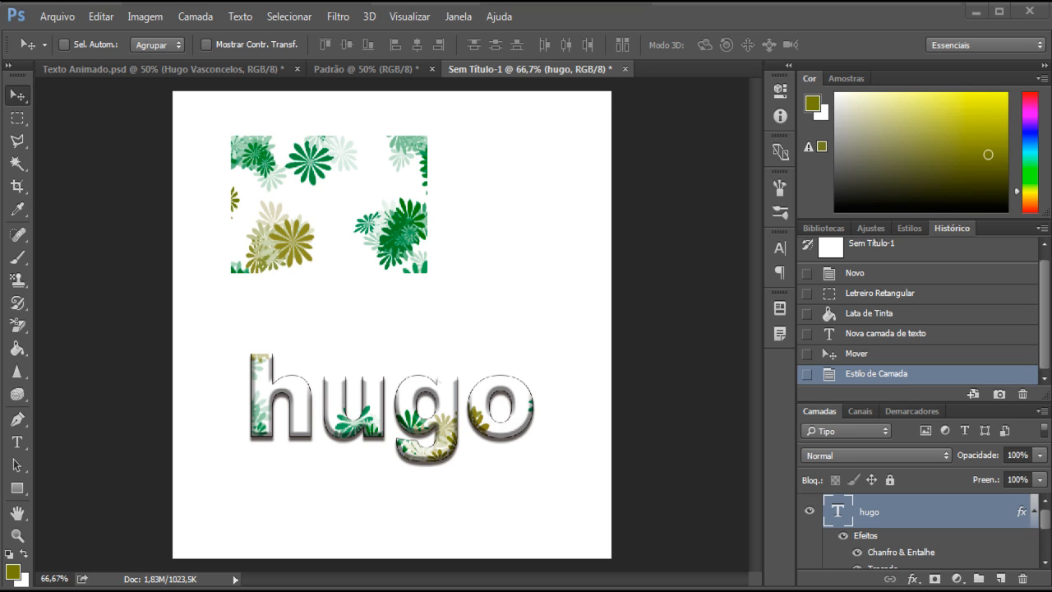
{"action": "left_click_drag", "start_coordinate": [851, 485], "coordinate": [929, 591]}
Delete the Flor pattern from the Pattern Stamp tool's pattern presets.
{"action": "left_click", "coordinate": [17, 280]}
{"action": "left_click", "coordinate": [45, 46]}
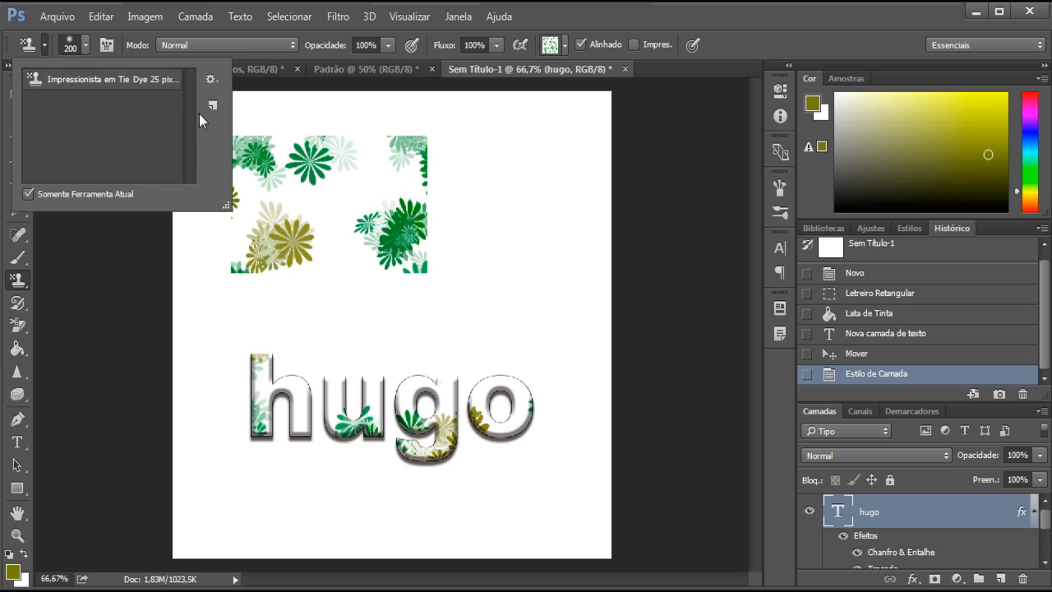
{"action": "left_click", "coordinate": [561, 46]}
{"action": "right_click", "coordinate": [527, 147]}
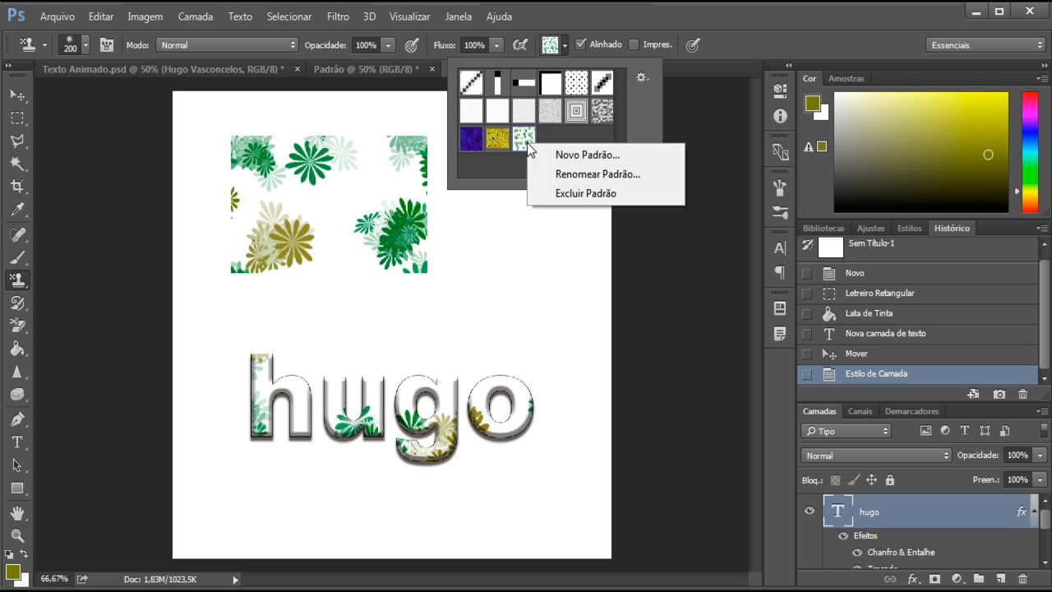
{"action": "left_click", "coordinate": [589, 196]}
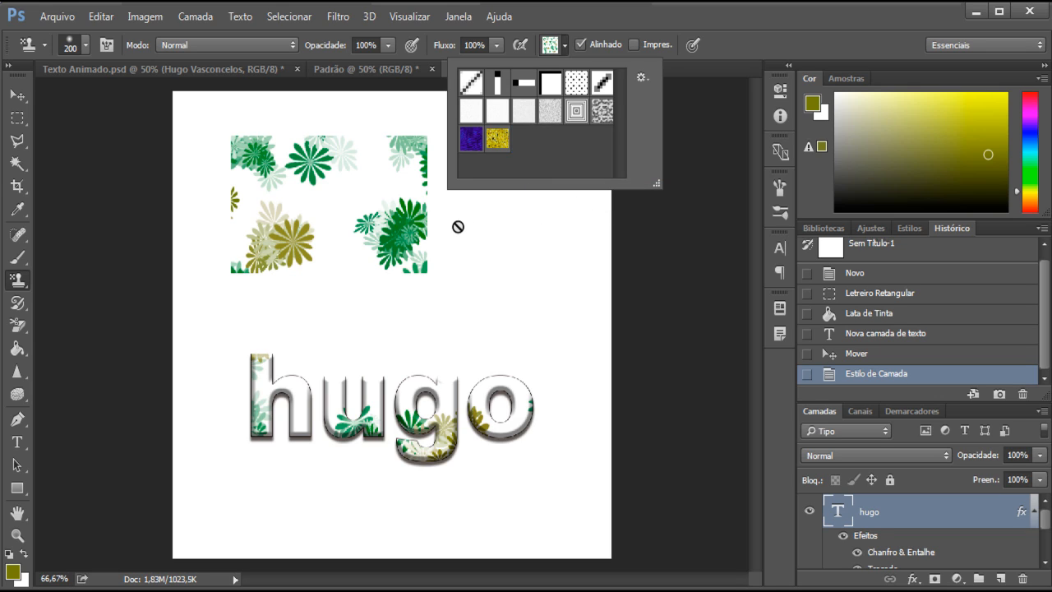